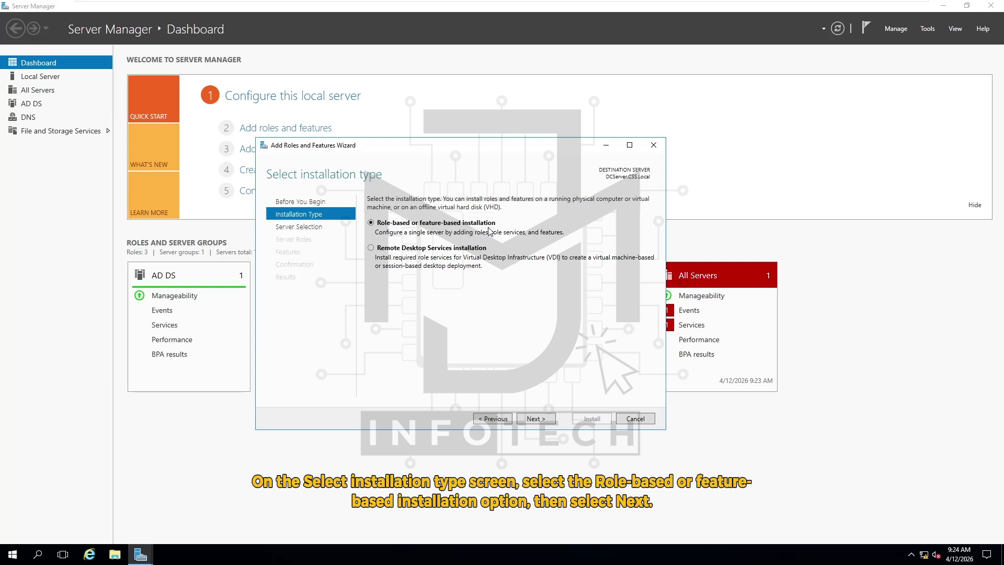
# Step: Install the DHCP Server role with its management tools on DCServer.CSS.Local as a role-based installation, leaving the other features unchanged
pyautogui.click(548, 425)
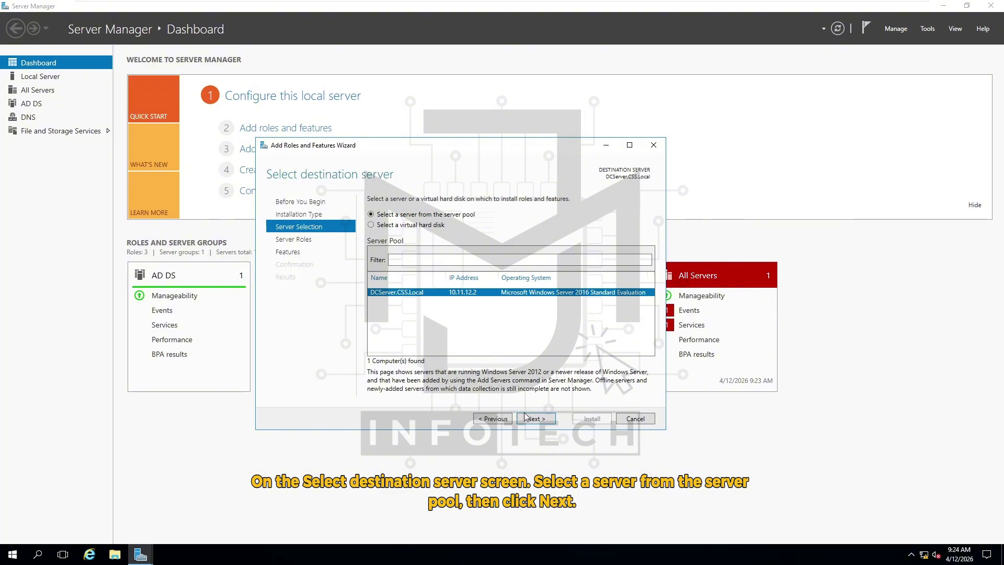
pyautogui.click(542, 420)
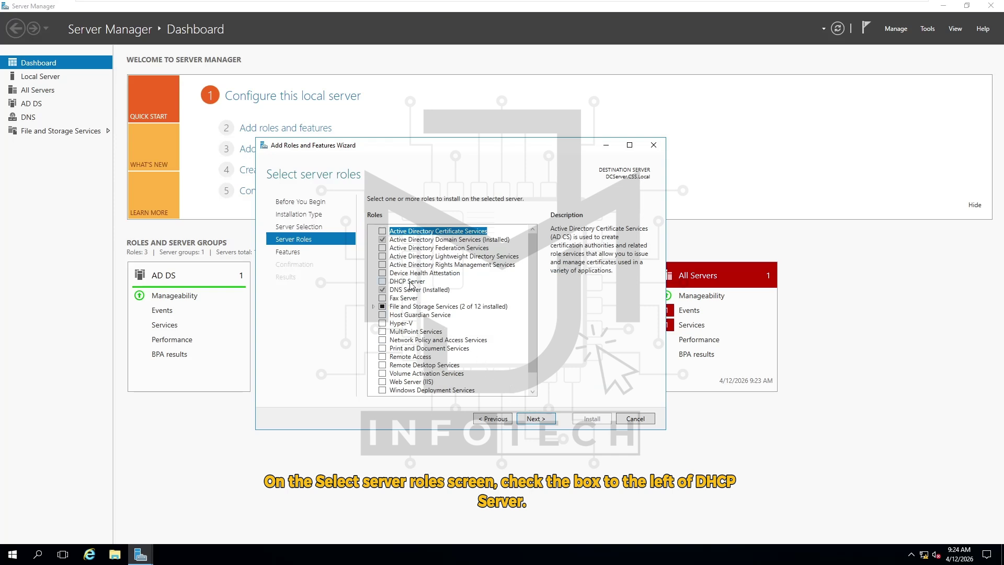
pyautogui.click(382, 282)
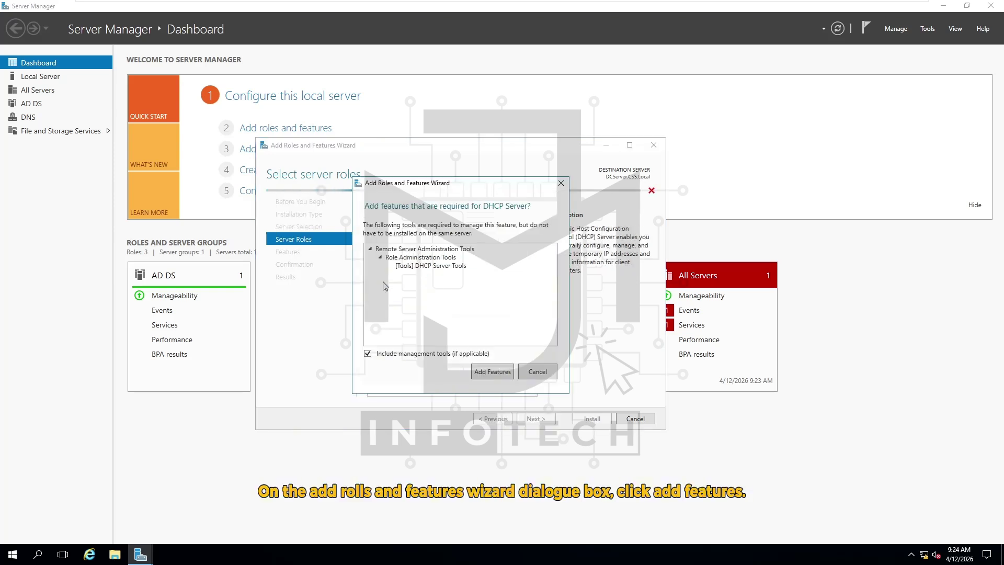
pyautogui.click(499, 377)
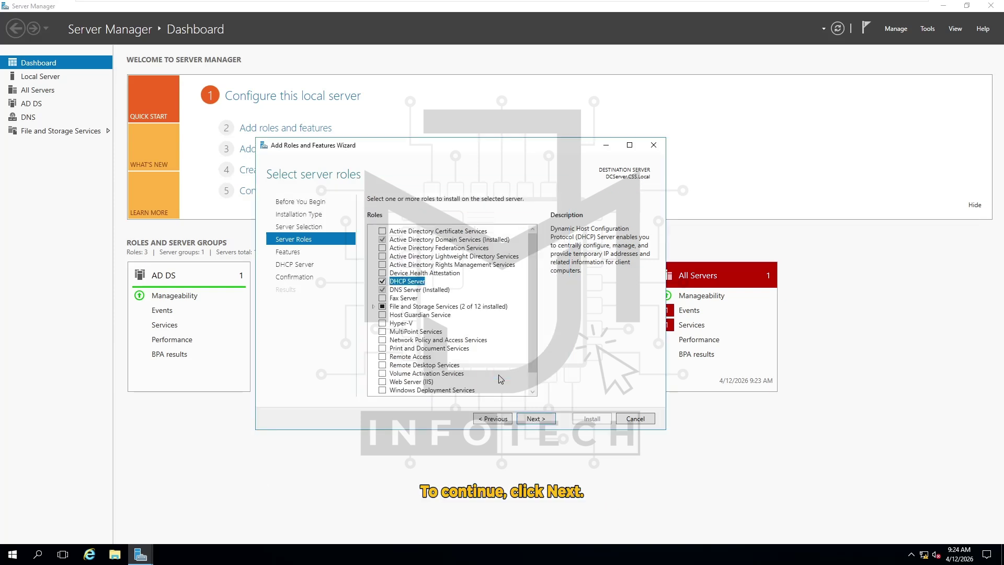
pyautogui.click(550, 423)
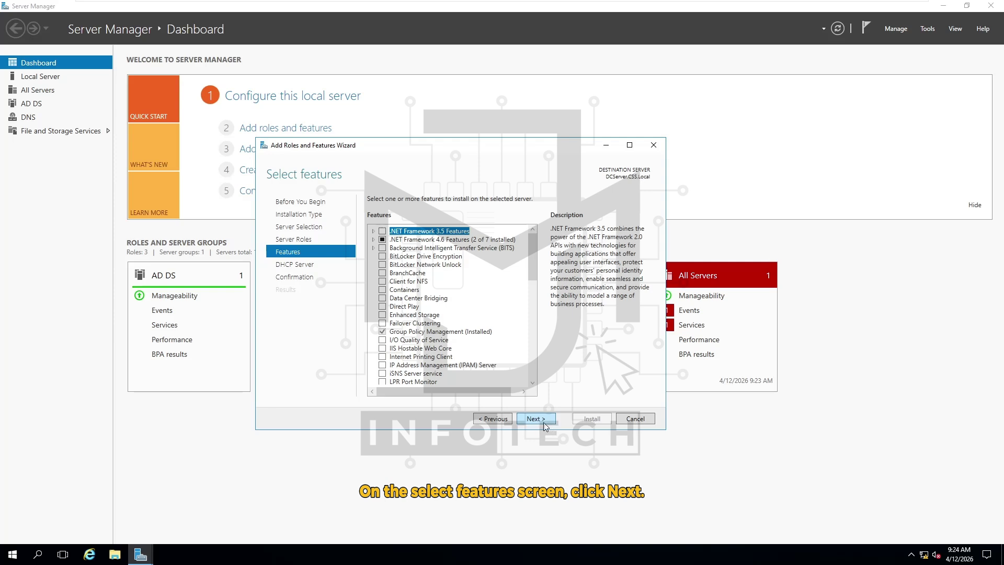
pyautogui.click(544, 424)
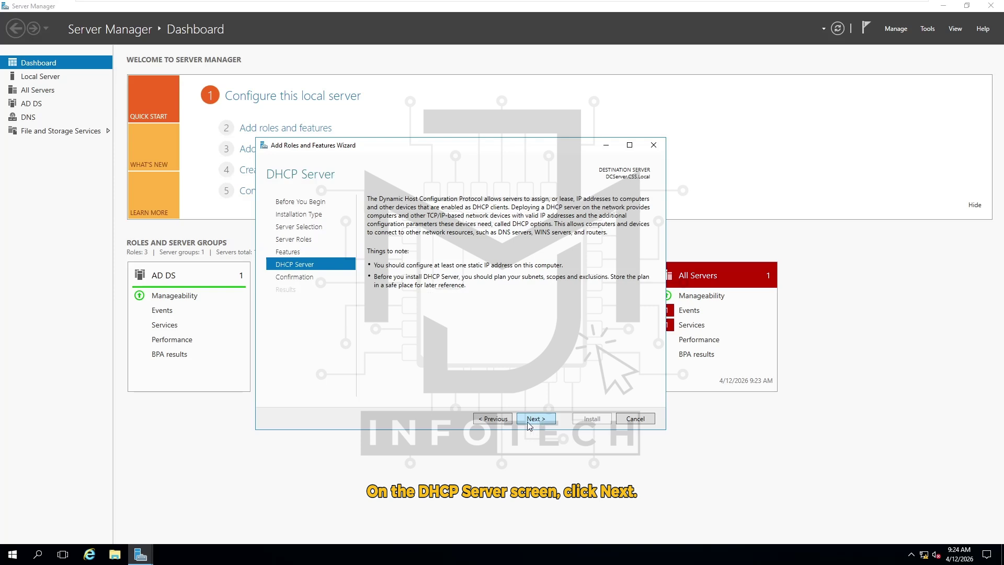
pyautogui.click(544, 421)
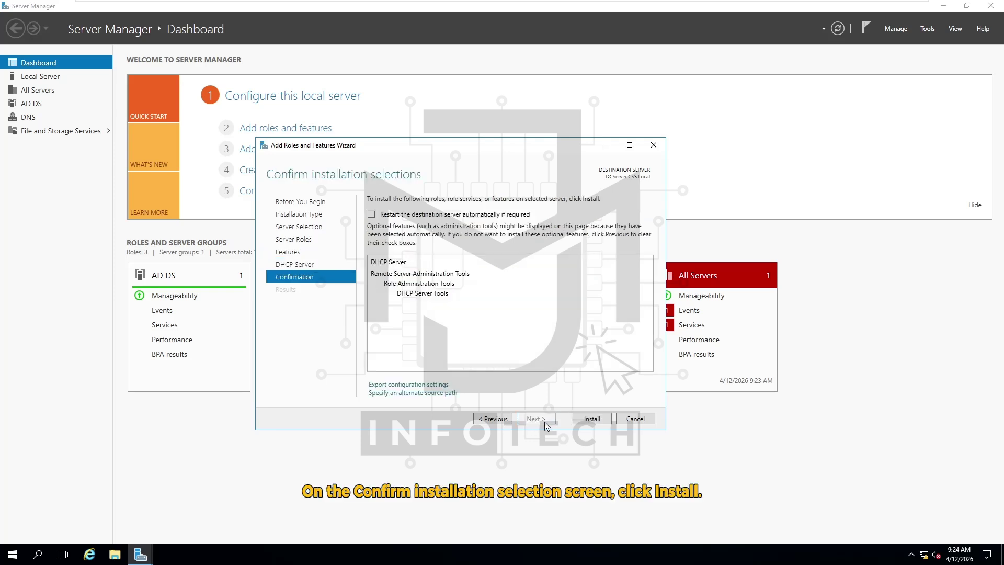
pyautogui.click(591, 418)
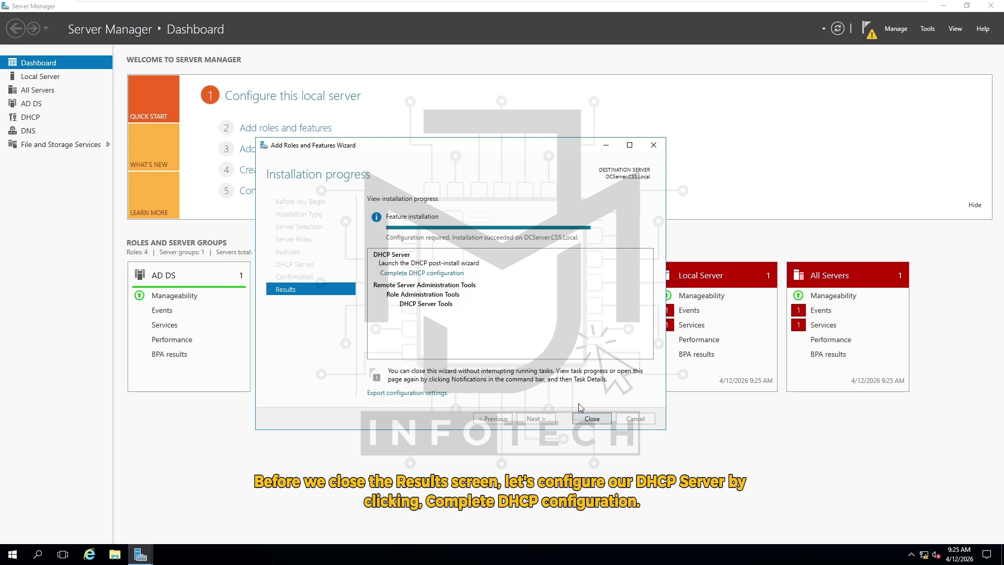
# Step: Complete the DHCP post-install configuration, authorizing the server with the CSS\Administrator credentials, and close both wizards
pyautogui.click(449, 274)
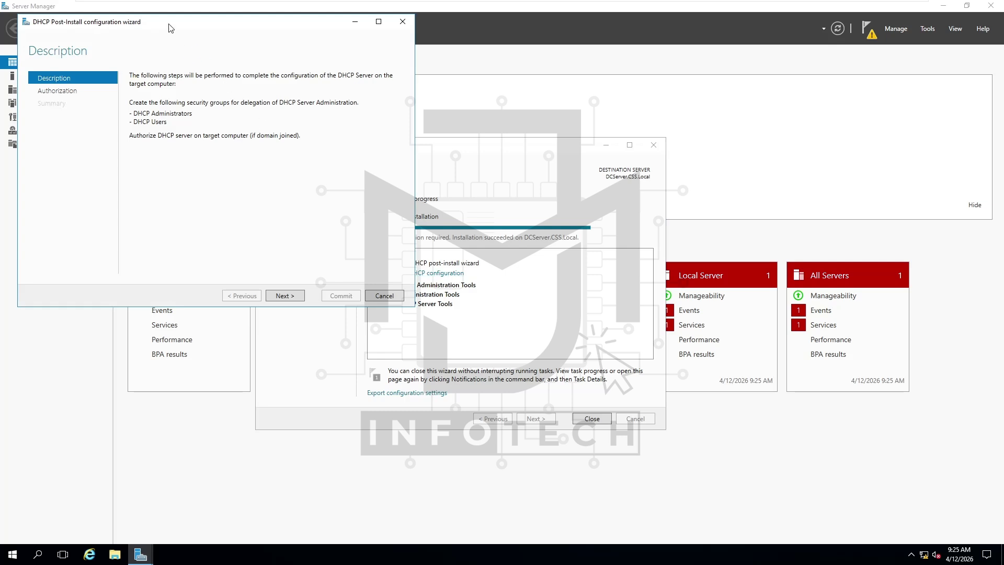
pyautogui.moveTo(173, 25); pyautogui.dragTo(446, 142)
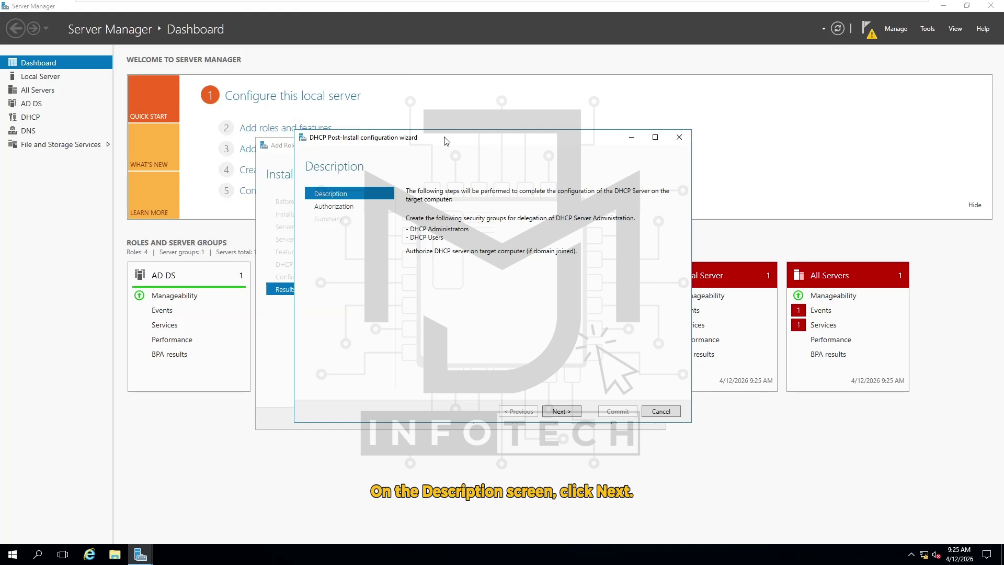
pyautogui.click(570, 415)
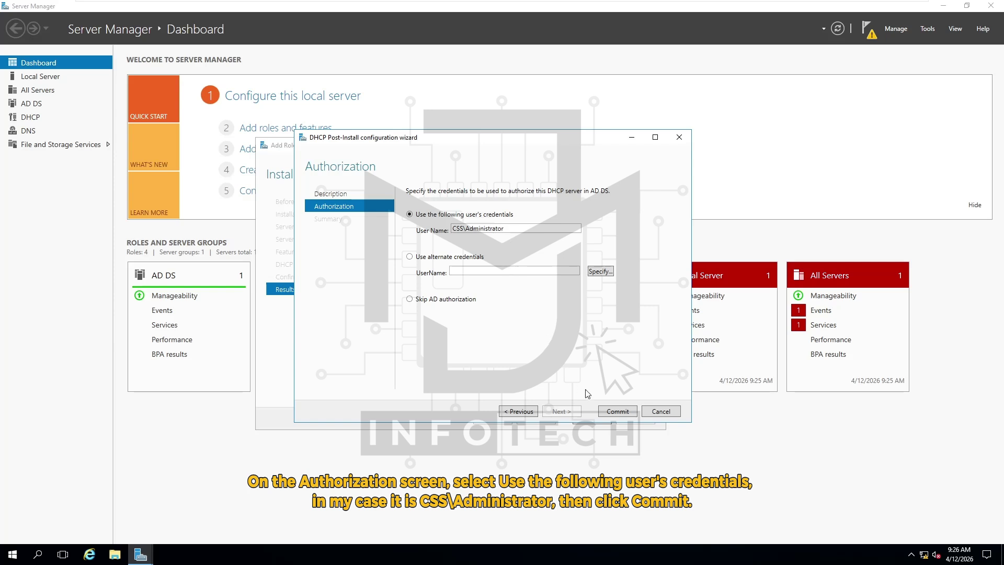
pyautogui.click(616, 412)
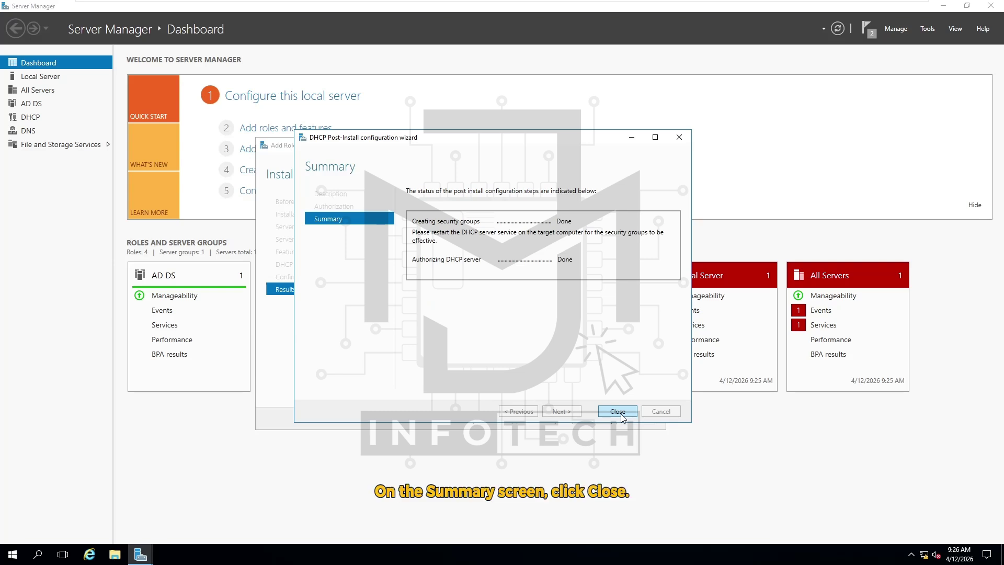
pyautogui.click(626, 413)
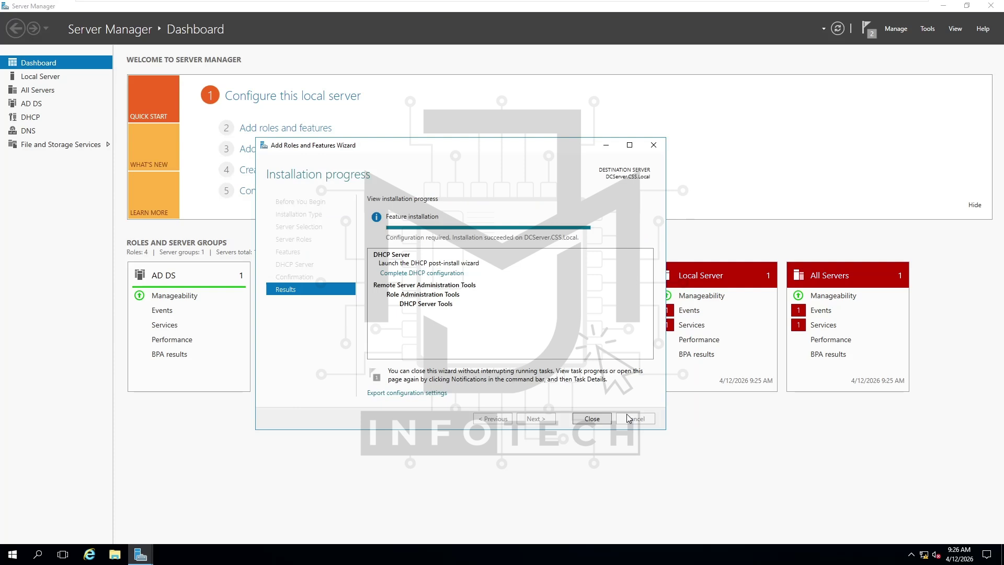
pyautogui.click(597, 425)
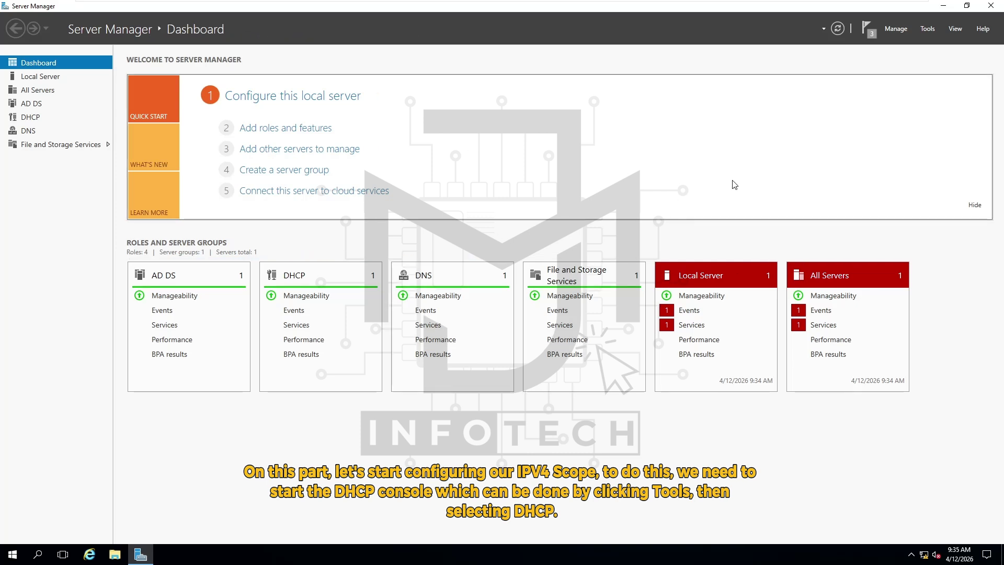
# Step: Open the DHCP console, enlarge its window and expand dcserver.css.local down to the IPv4 node
pyautogui.click(929, 29)
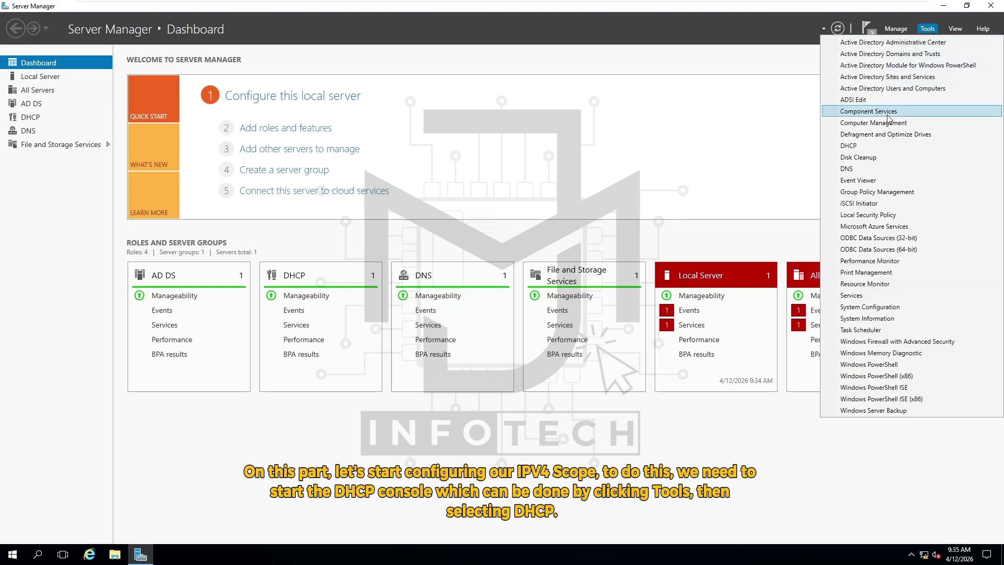
pyautogui.click(890, 146)
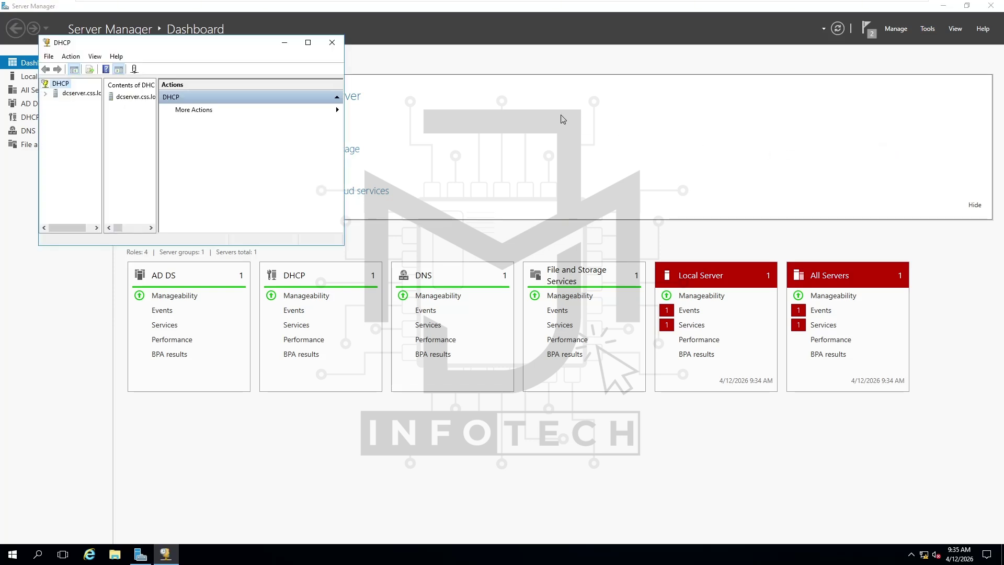
pyautogui.moveTo(187, 43); pyautogui.dragTo(445, 111)
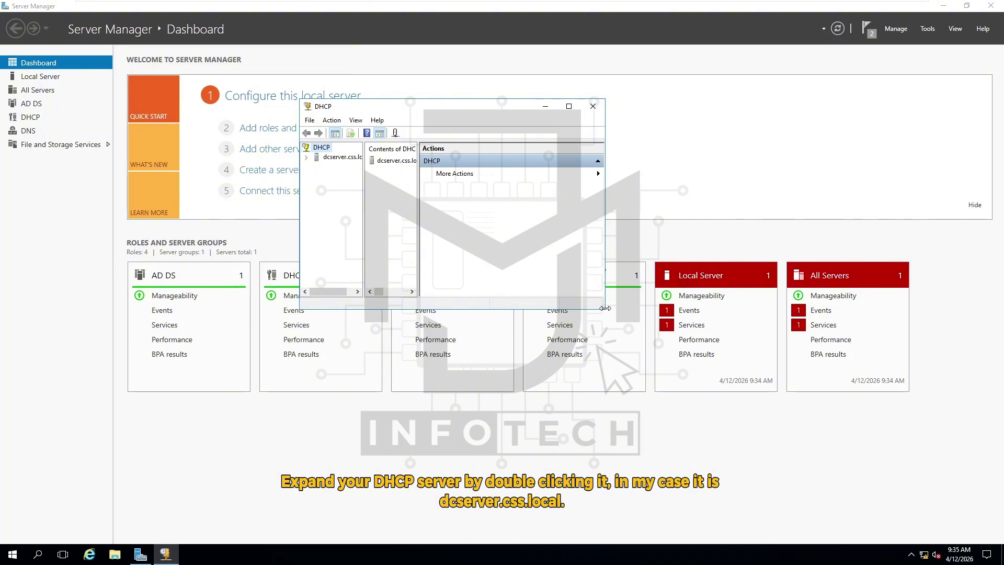
pyautogui.moveTo(605, 308); pyautogui.dragTo(692, 396)
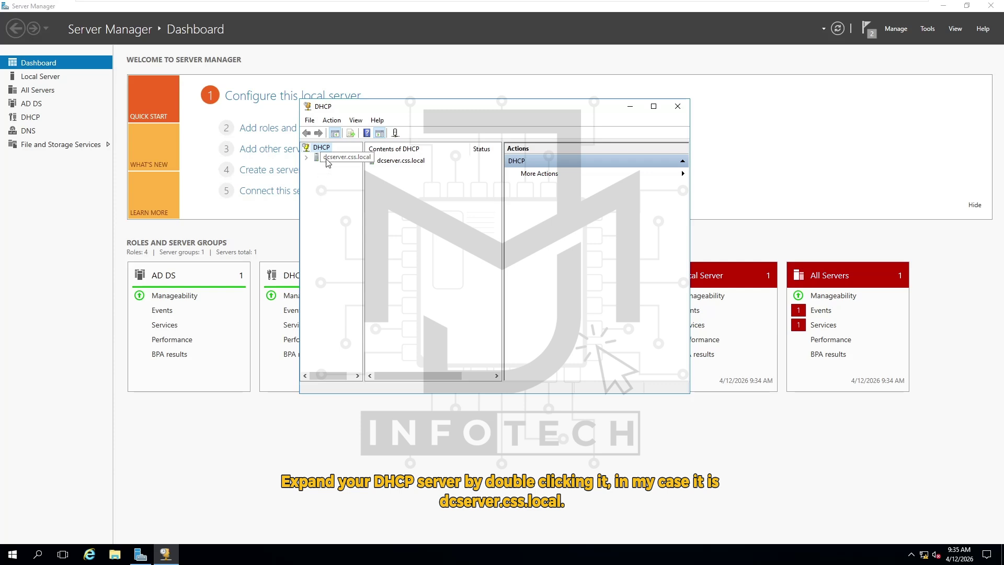
pyautogui.click(349, 161)
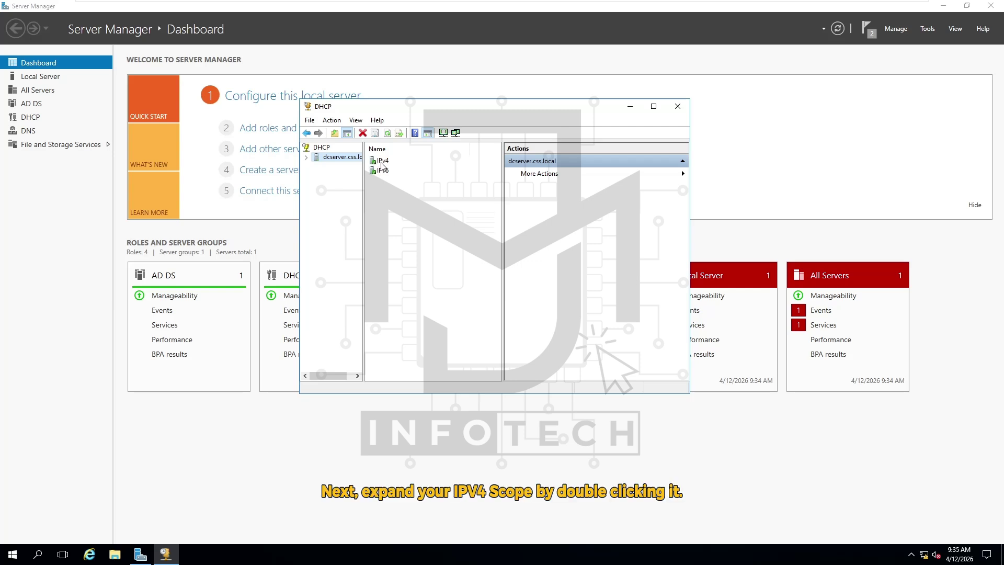
pyautogui.doubleClick(376, 163)
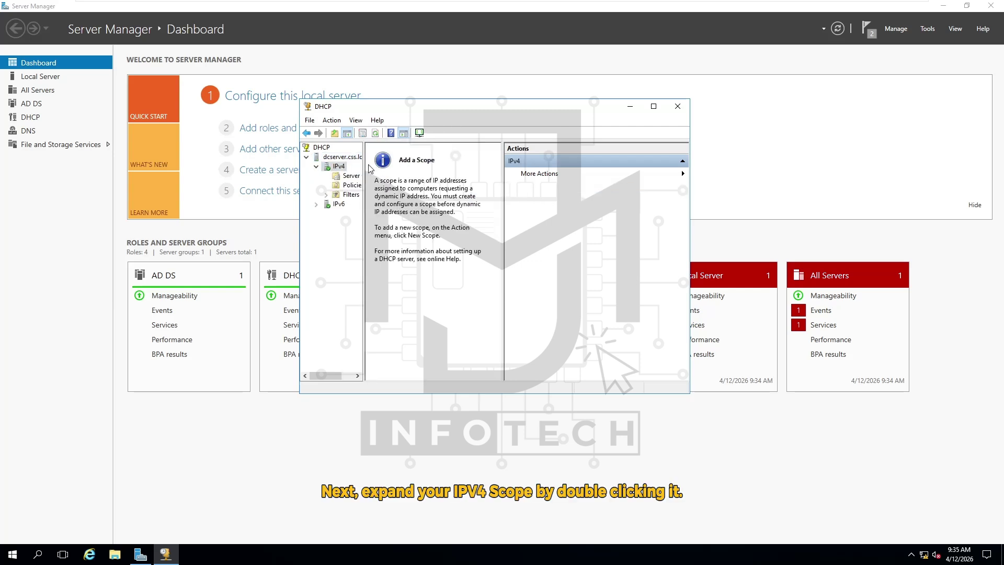
# Step: Start a new IPv4 scope and name it "CSS Class A Scope"
pyautogui.rightClick(338, 167)
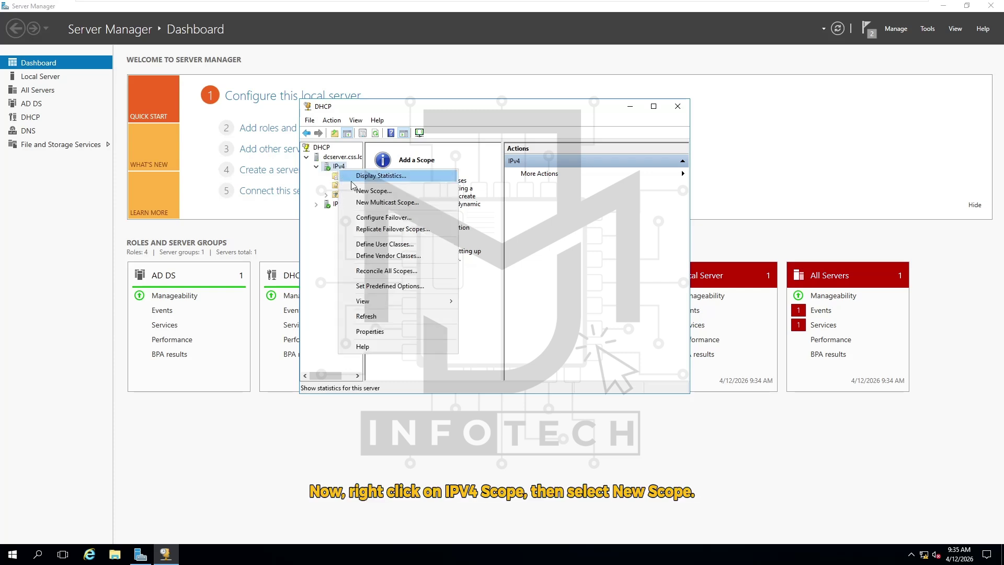
pyautogui.click(412, 193)
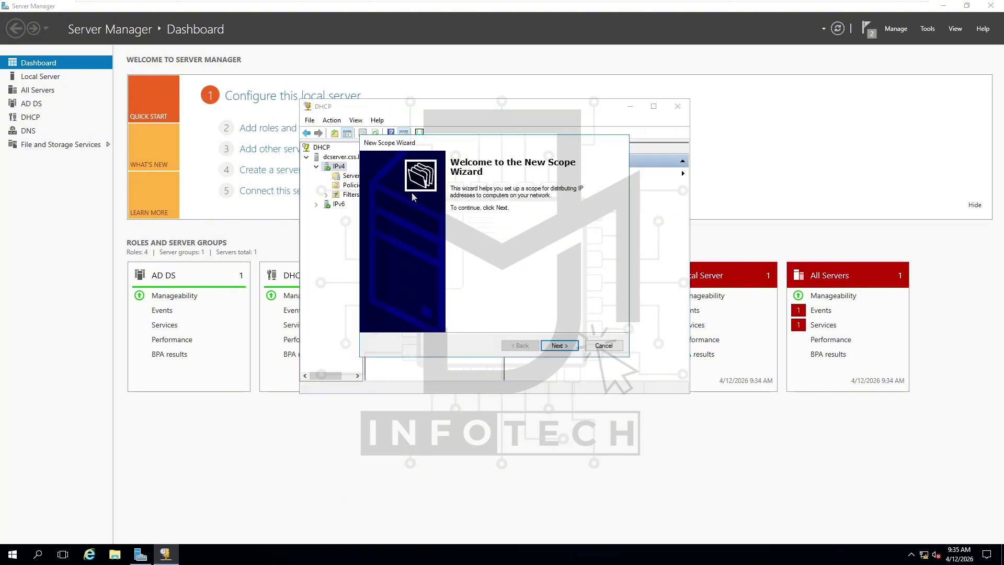
pyautogui.click(558, 346)
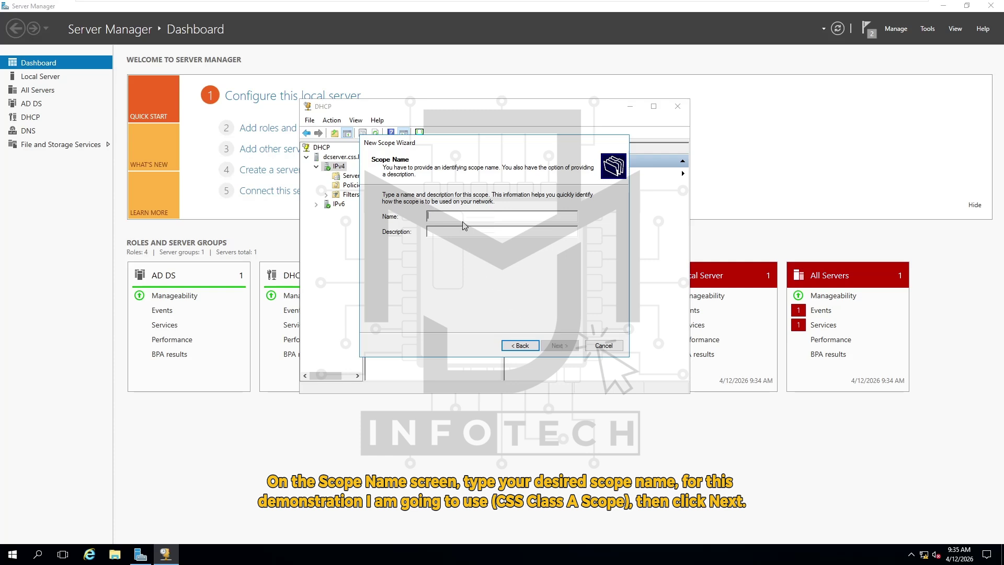
pyautogui.write('C')
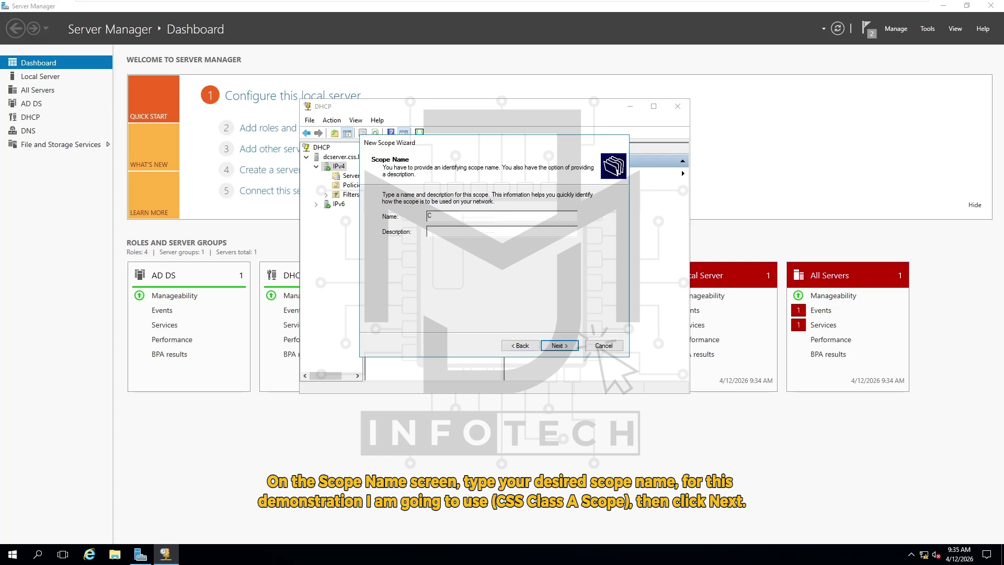
pyautogui.write('SS Class A Scope')
pyautogui.click(569, 347)
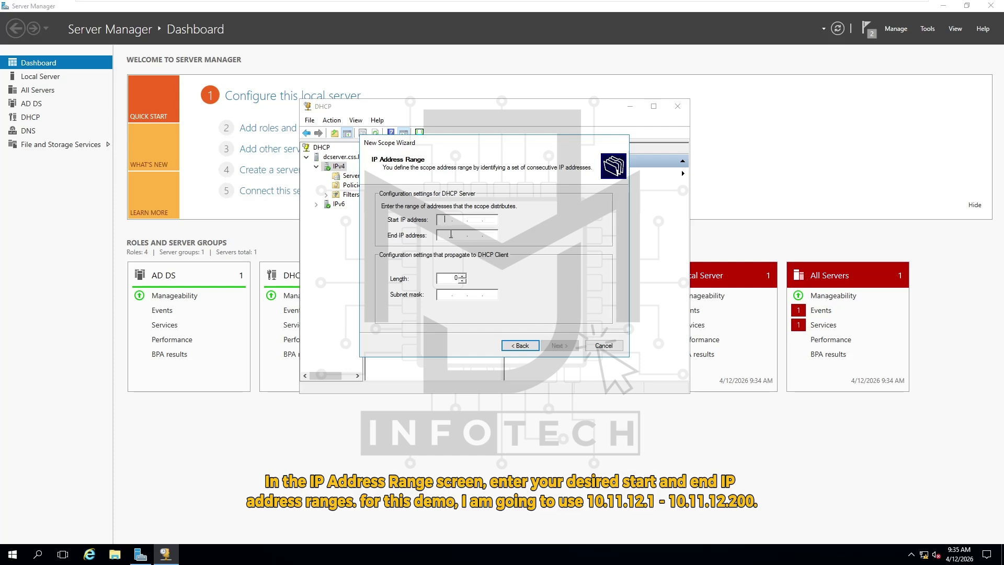
# Step: Set the scope's address range from 10.11.12.1 to 10.11.12.200, accepting the automatic subnet mask
pyautogui.write('10 . 11 . 12 . 1')
pyautogui.click(444, 236)
pyautogui.write('10.')
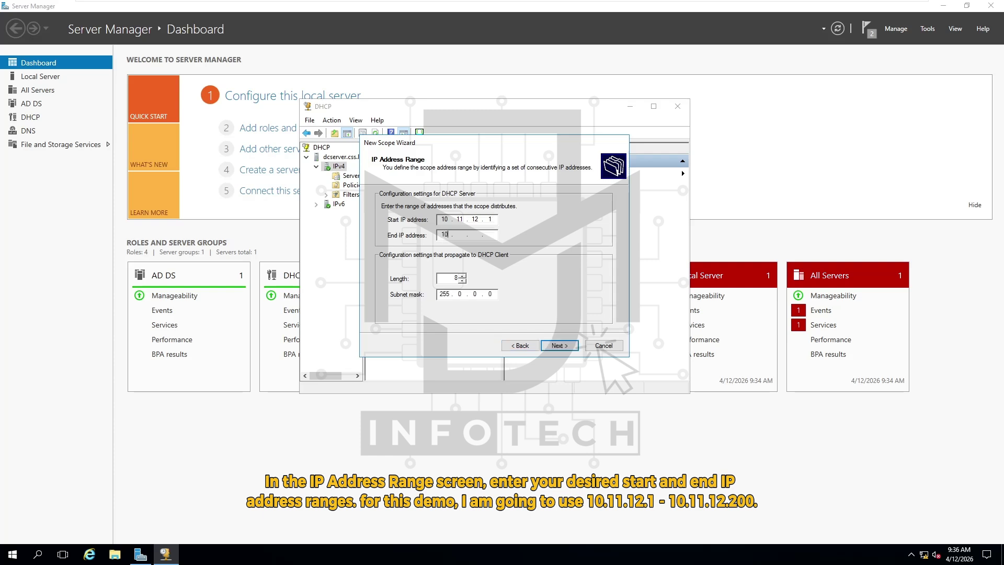
pyautogui.write('11.12.200')
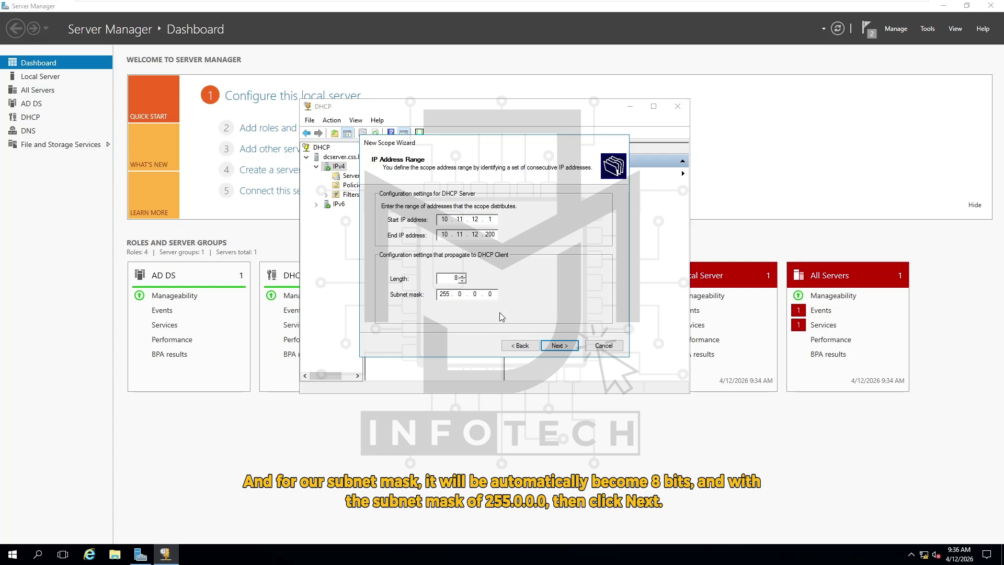
pyautogui.click(570, 347)
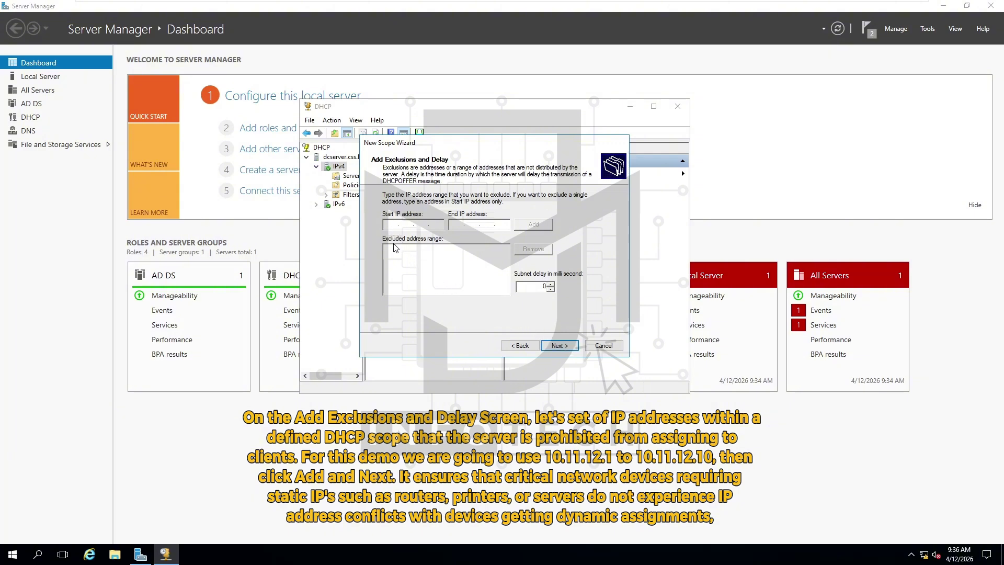
# Step: Exclude the addresses 10.11.12.1 to 10.11.12.10 from the scope, keeping the default subnet delay
pyautogui.write('10')
pyautogui.write('.11.12.')
pyautogui.write('10')
pyautogui.write('.11')
pyautogui.write('12')
pyautogui.write('.10')
pyautogui.click(533, 225)
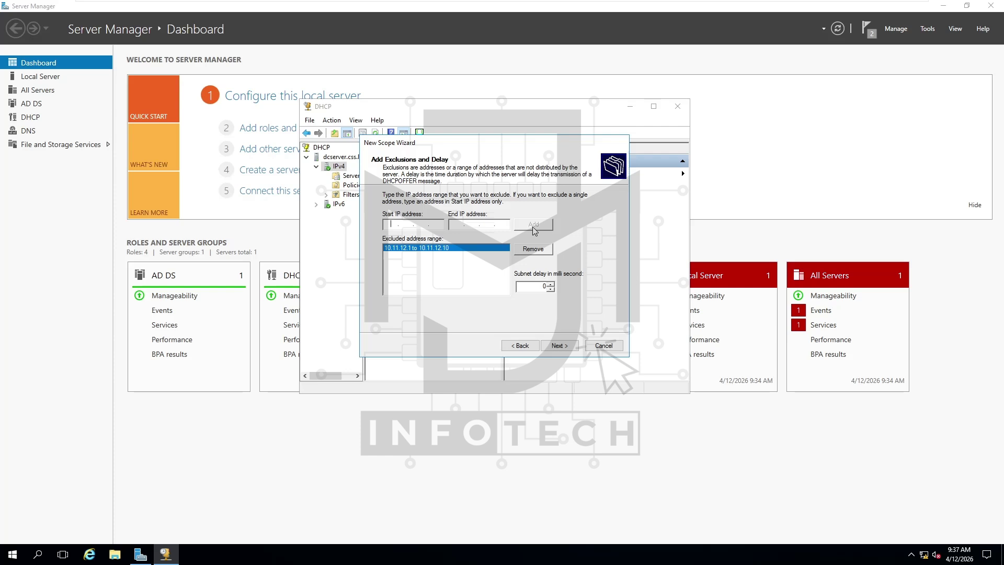
pyautogui.click(558, 346)
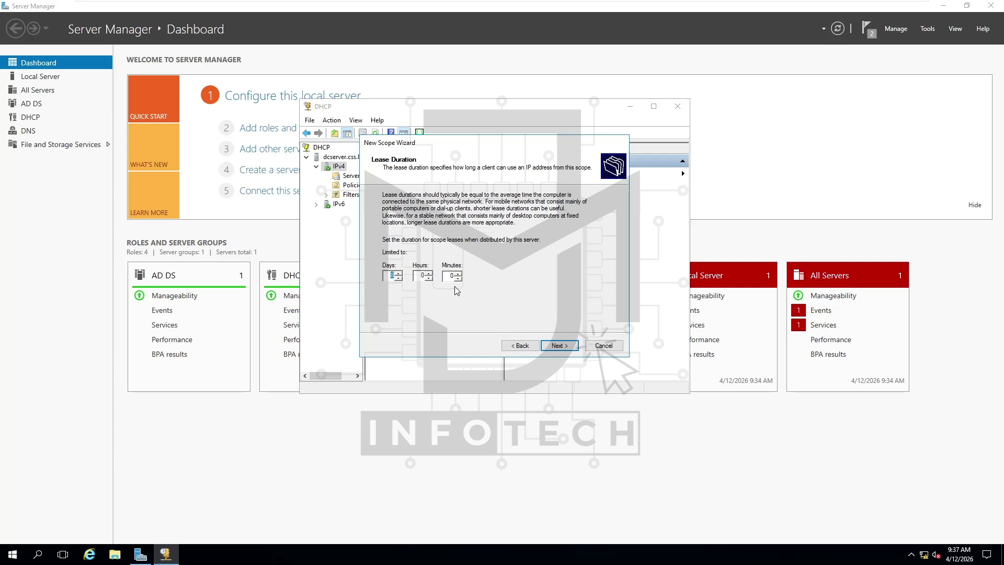
# Step: Keep the default lease duration and configure the DHCP options now, with router 10.11.12.1 and the preset CSS.Local domain and DNS server
pyautogui.click(558, 345)
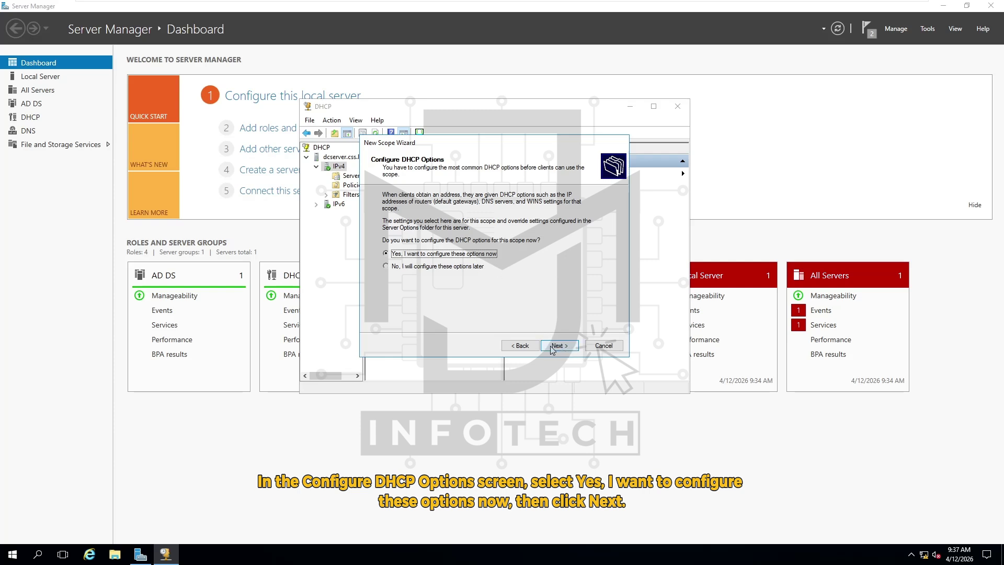
pyautogui.click(569, 348)
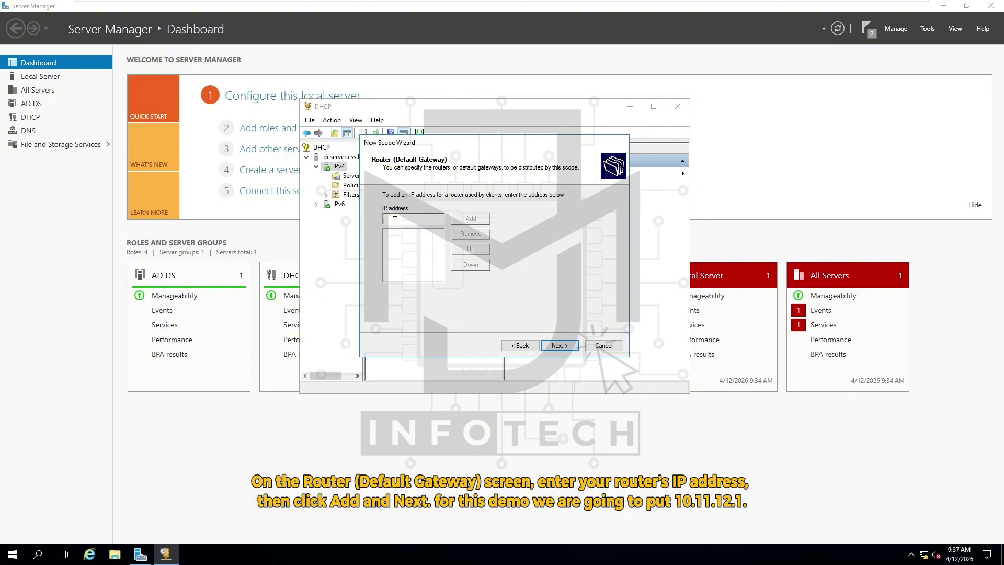
pyautogui.write('10 . 11 . 12 . 1')
pyautogui.click(484, 222)
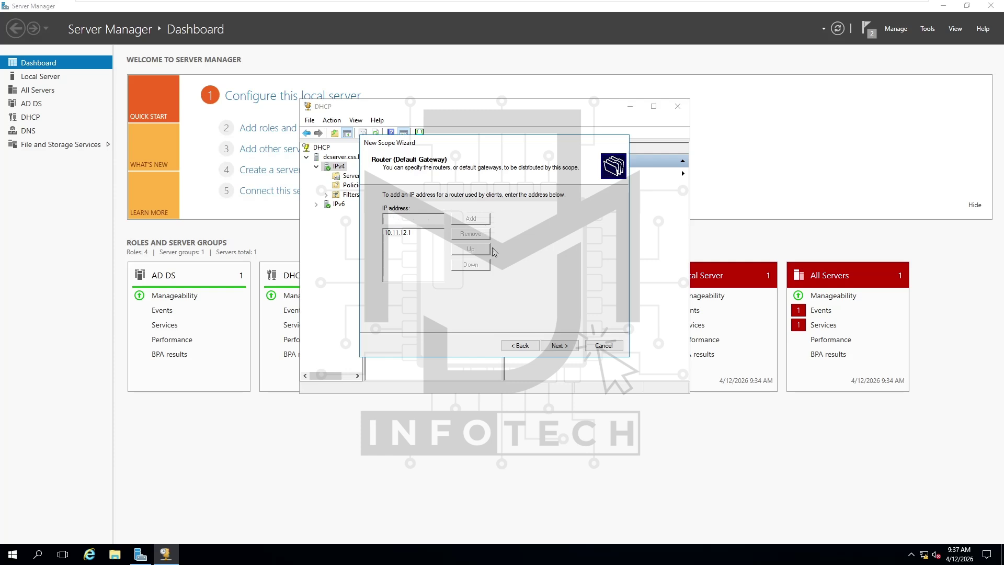
pyautogui.click(574, 349)
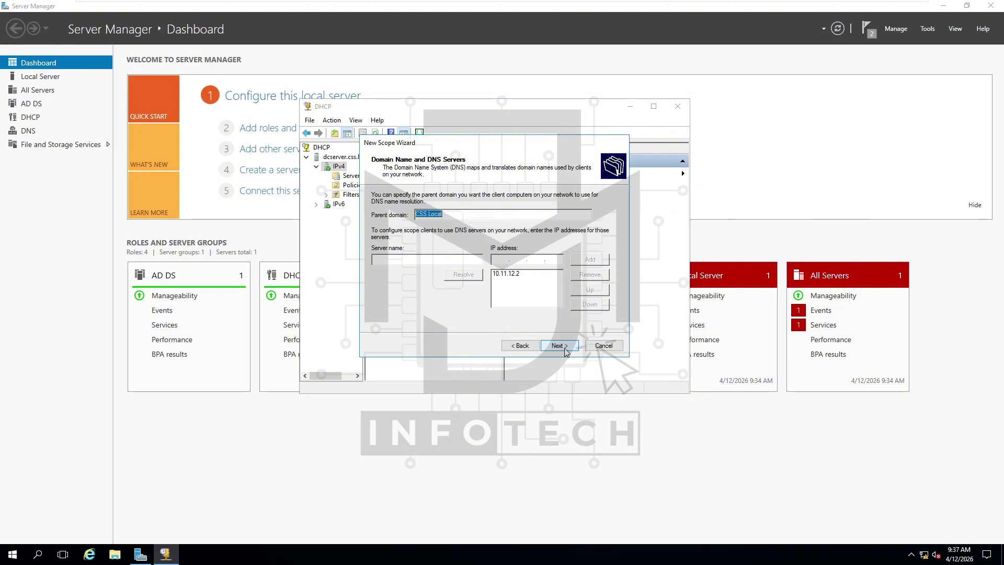
pyautogui.click(566, 350)
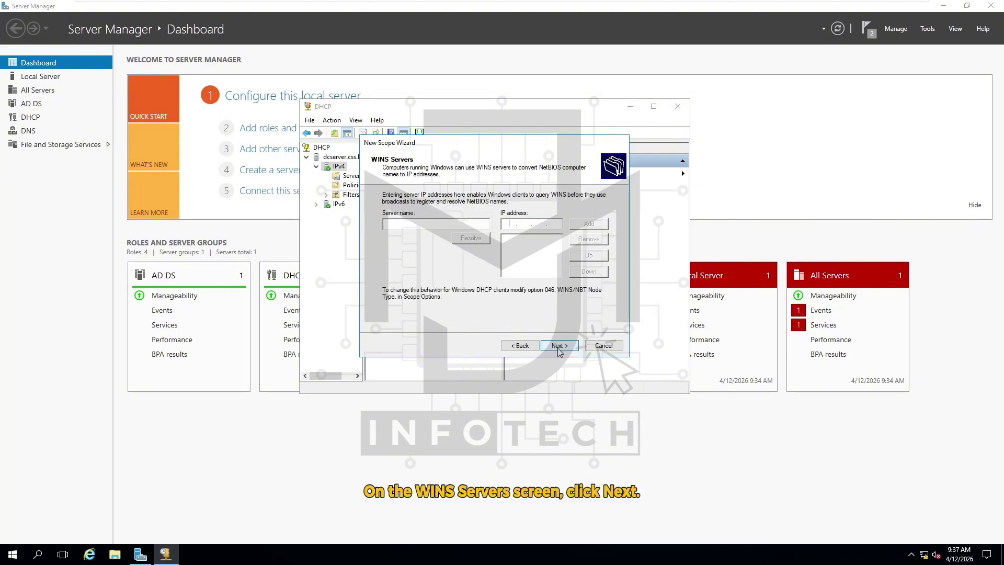
# Step: Leave the WINS servers empty, activate the scope now and finish the New Scope Wizard
pyautogui.click(573, 351)
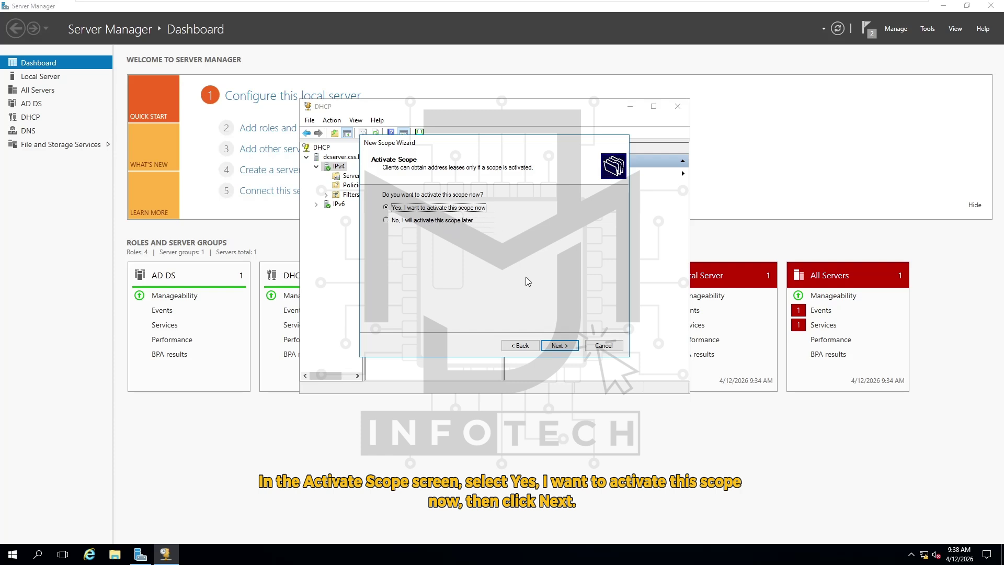
pyautogui.click(559, 346)
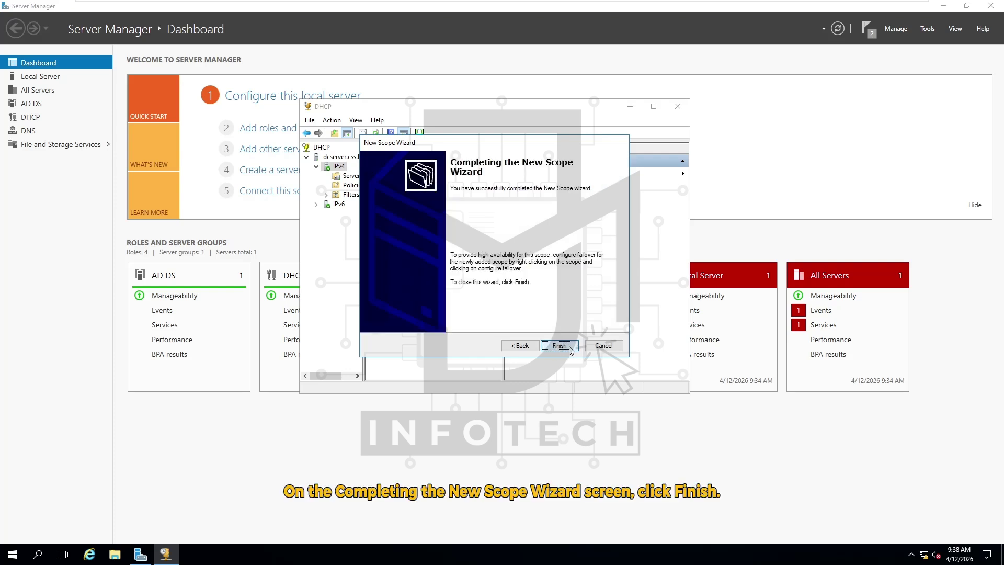
pyautogui.click(559, 346)
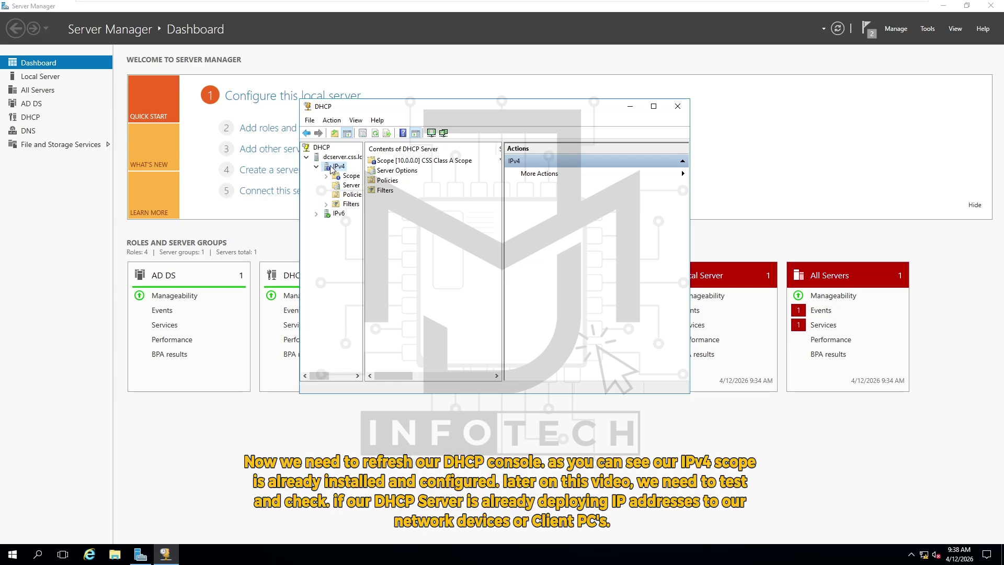
# Step: Refresh the DHCP console and show the CSS Class A Scope's Address Leases, widening the lease list and its Name column
pyautogui.press('F5')
pyautogui.click(375, 133)
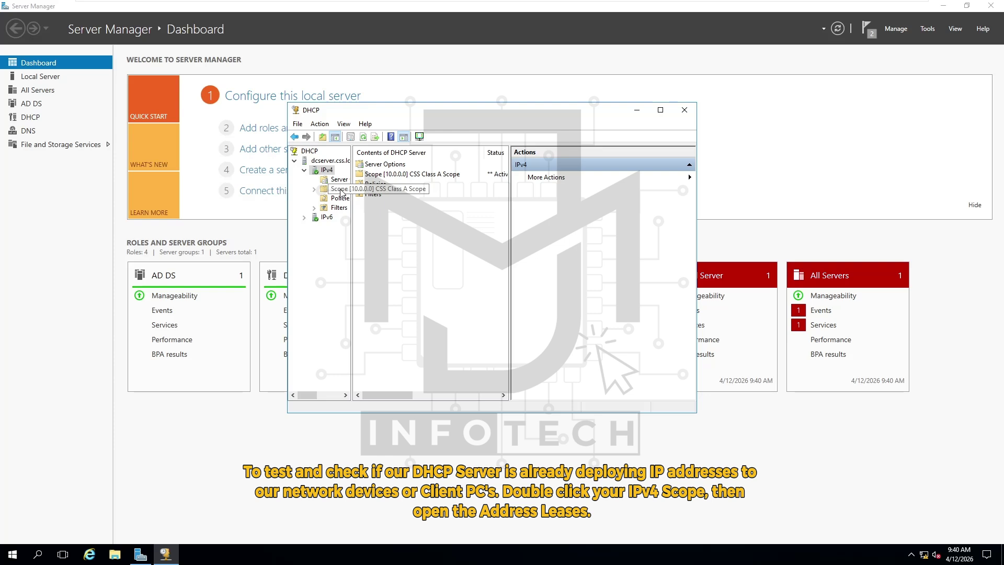
pyautogui.click(340, 189)
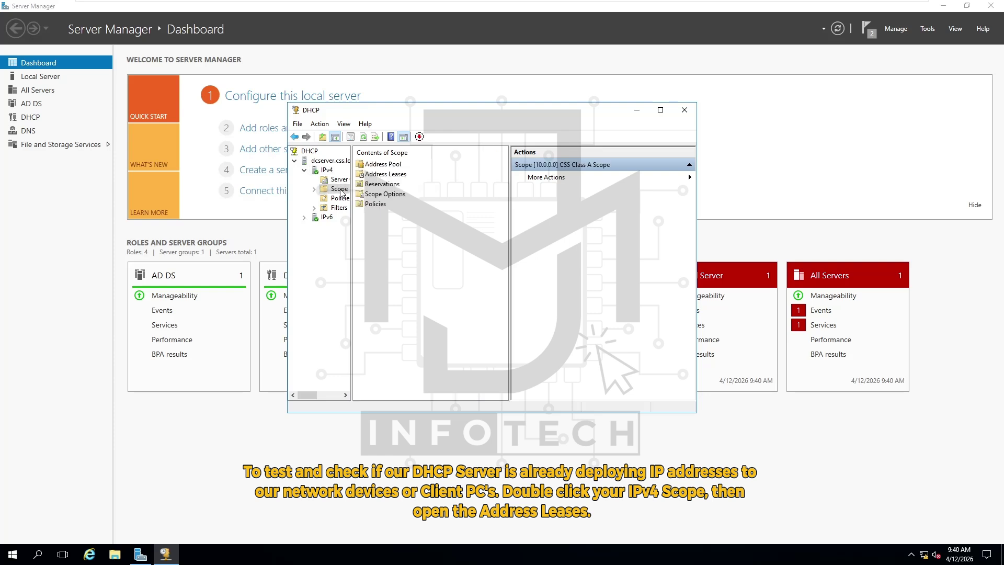
pyautogui.doubleClick(384, 177)
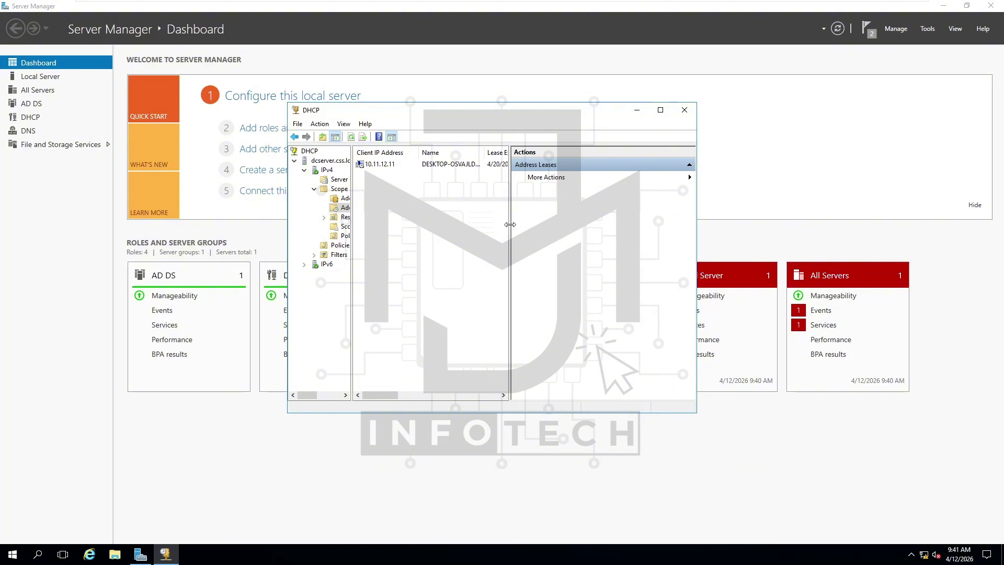
pyautogui.moveTo(510, 227); pyautogui.dragTo(623, 236)
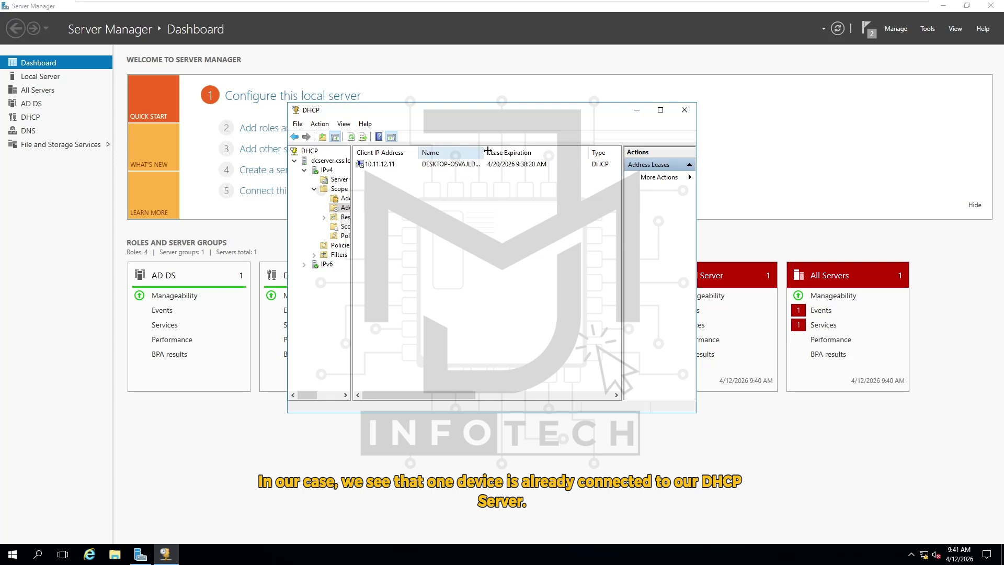
pyautogui.moveTo(517, 152); pyautogui.dragTo(520, 152)
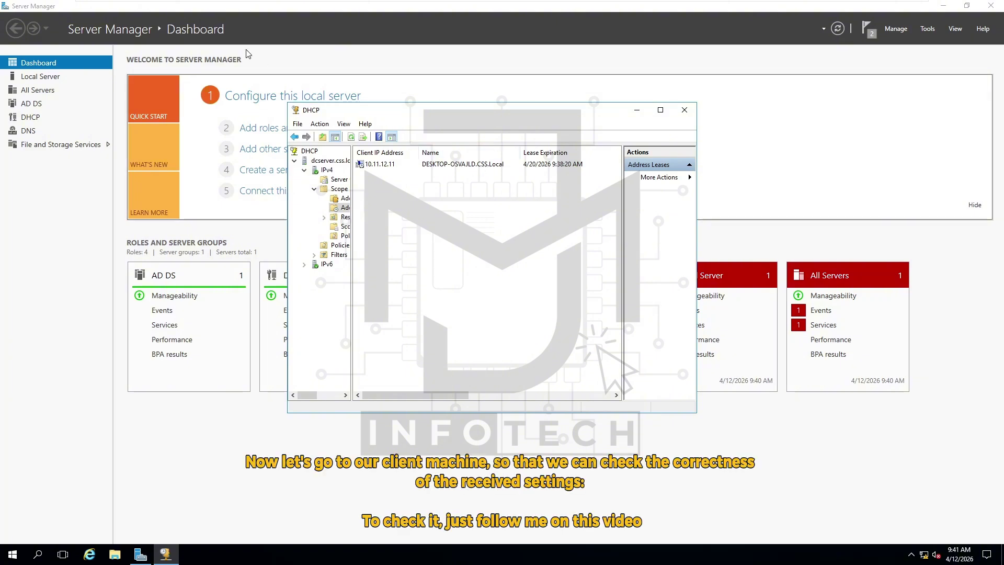
# Step: Switch to the Windows 10 x64 client machine and allow the PC to be discoverable on the CSS.Local network
pyautogui.moveTo(92, 4)
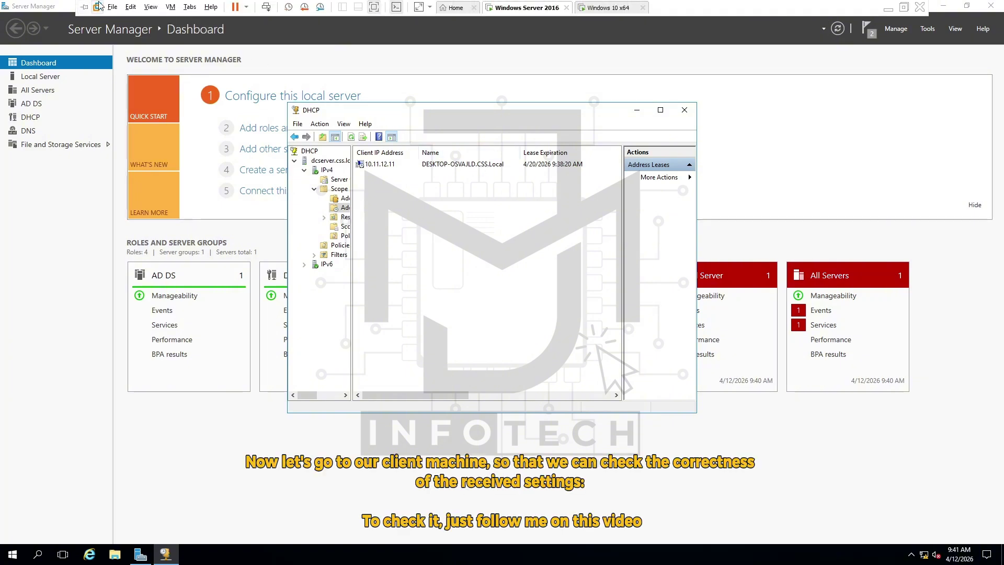
pyautogui.click(619, 12)
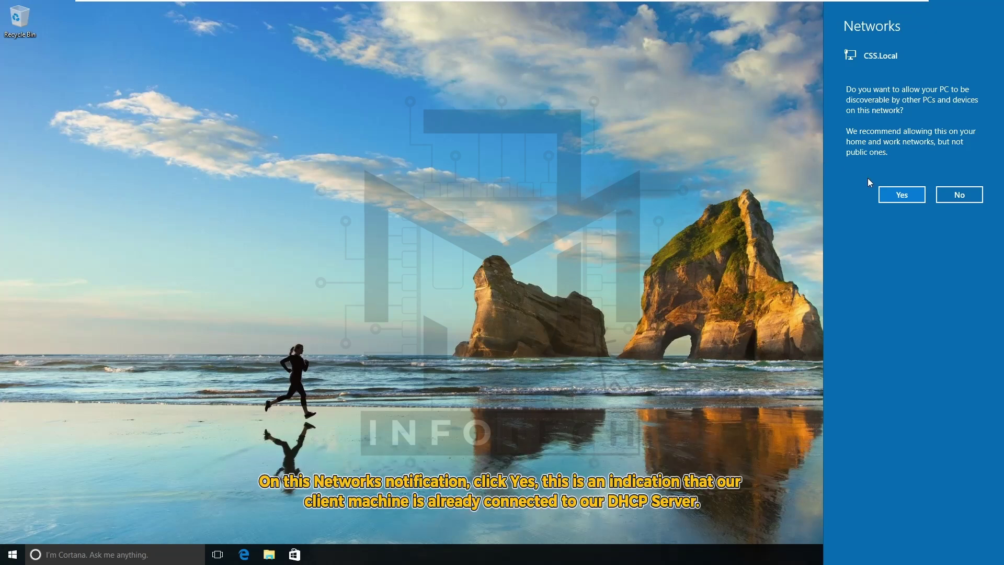
pyautogui.click(909, 199)
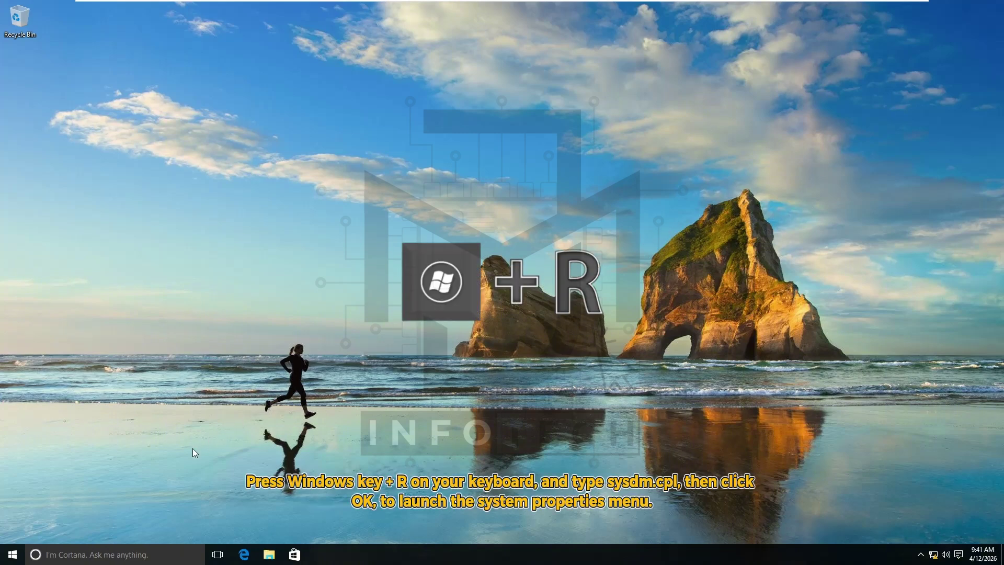
# Step: Launch sysdm.cpl on the client and compare its full computer name with the lease name on the Windows Server 2016 machine
pyautogui.press('super+r')
pyautogui.write('s')
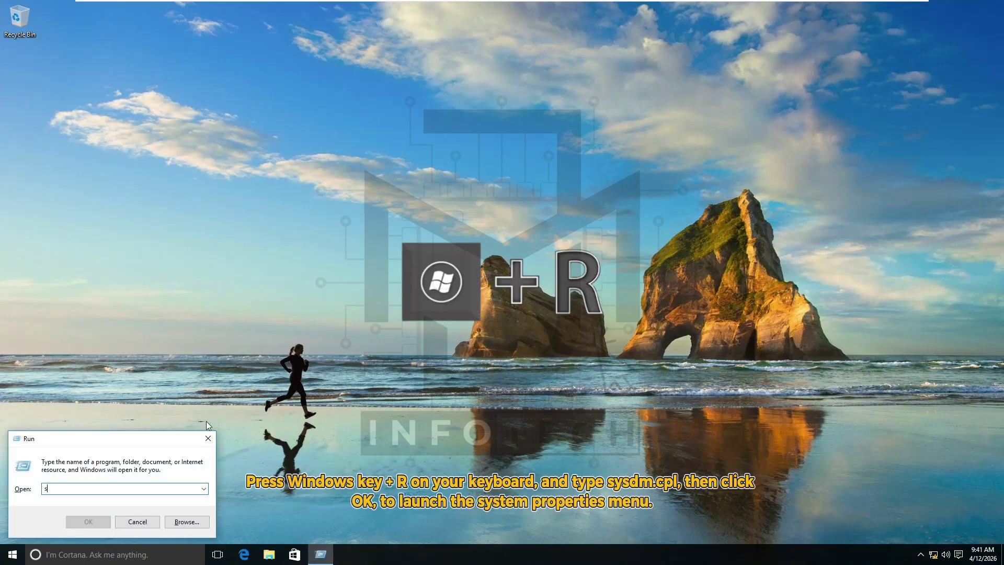
pyautogui.write('ysdm')
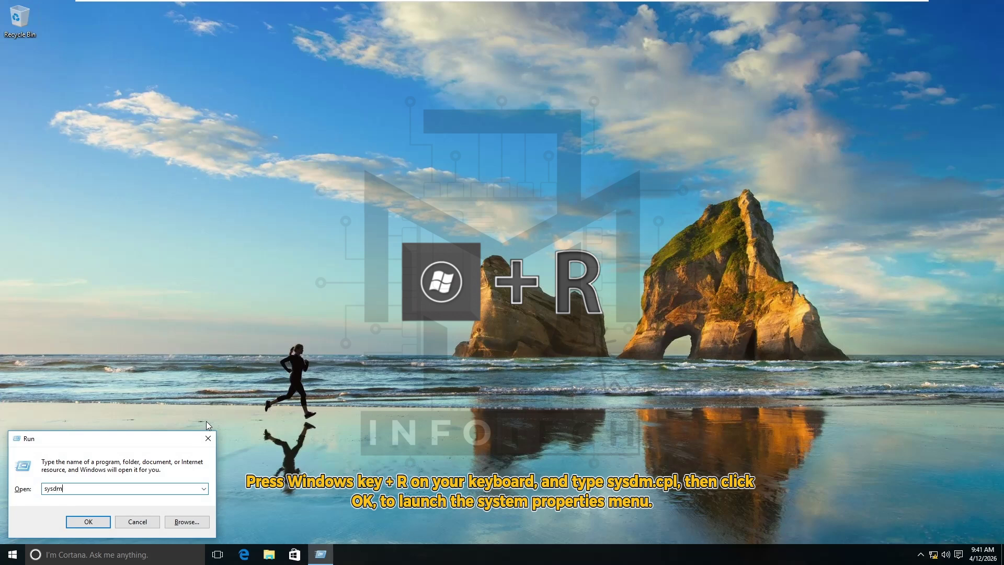
pyautogui.write('.cpl')
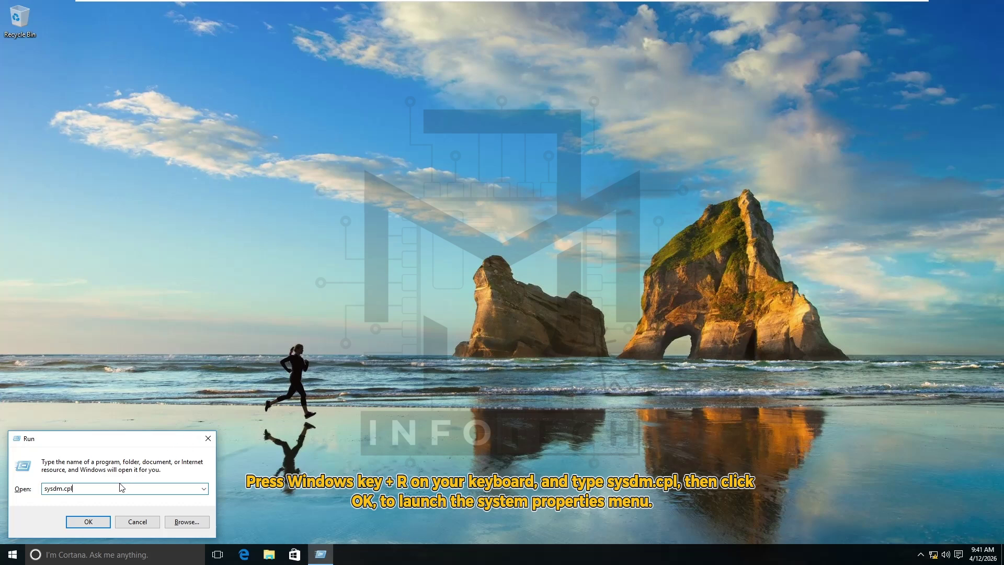
pyautogui.click(89, 522)
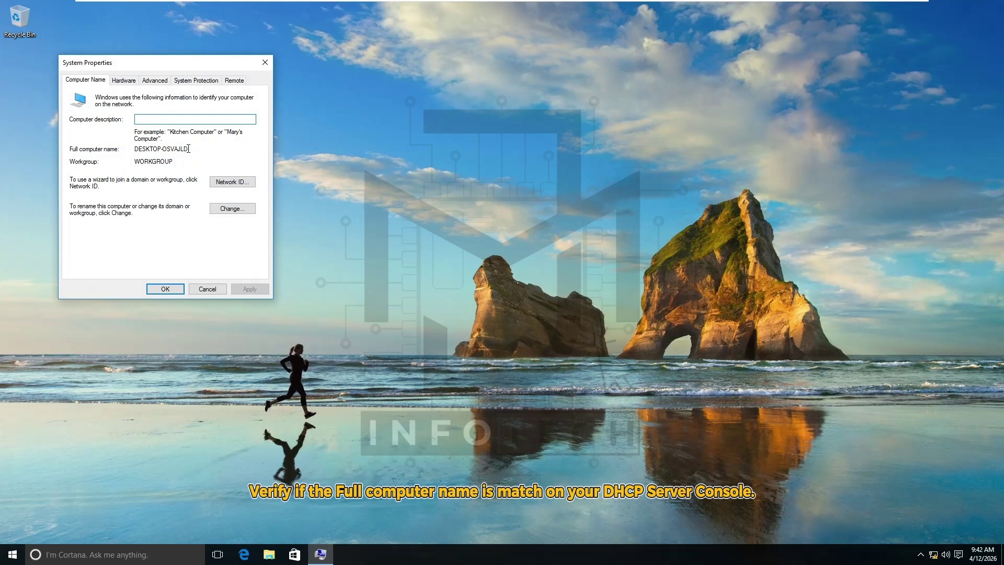
pyautogui.moveTo(189, 149); pyautogui.dragTo(136, 151)
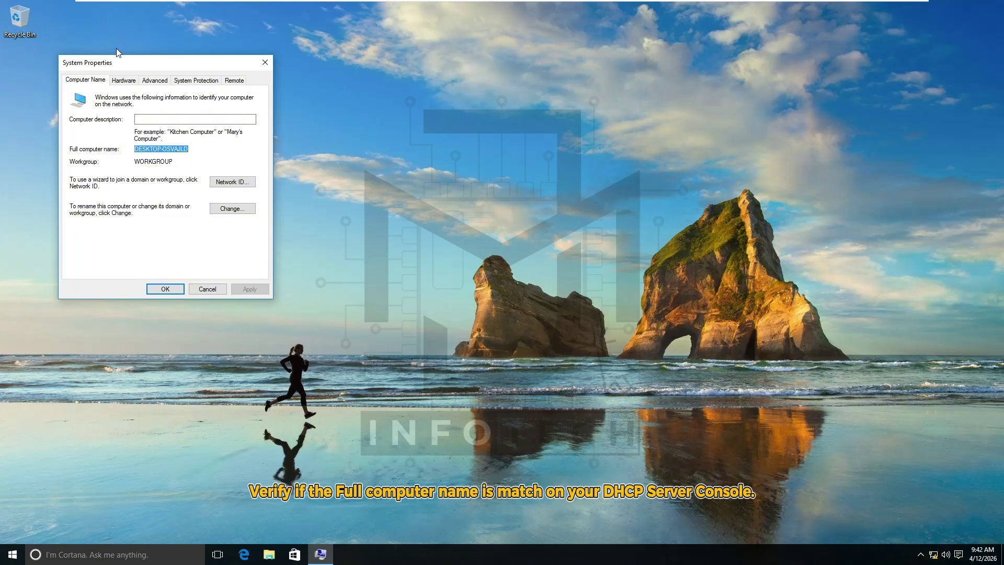
pyautogui.moveTo(79, 2)
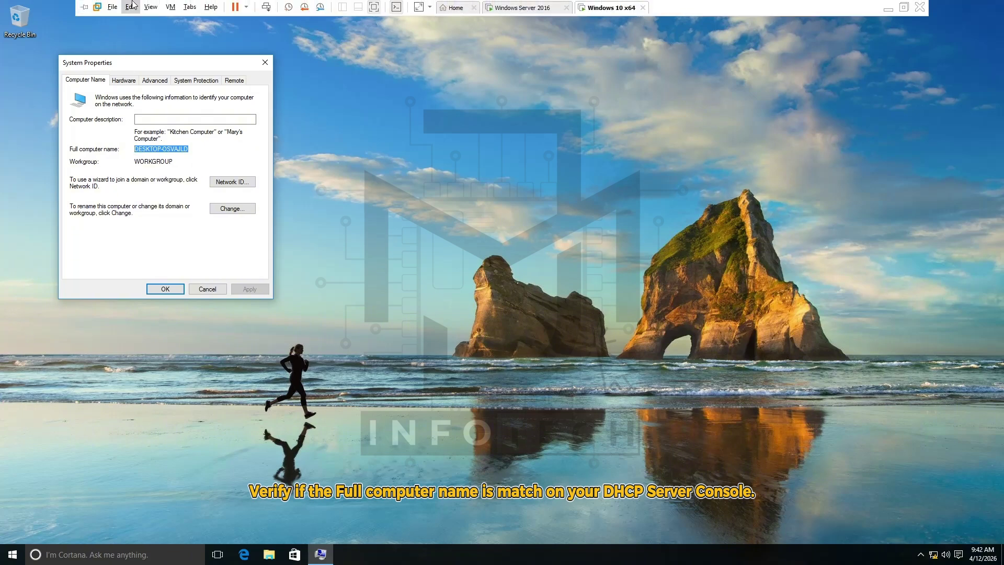
pyautogui.click(529, 9)
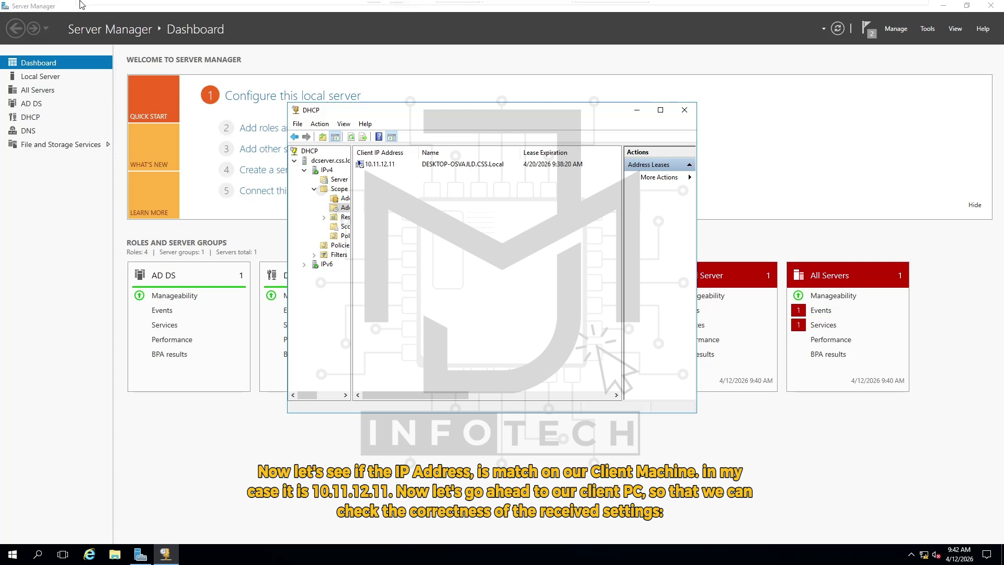
# Step: Return to the Windows 10 x64 client, close System Properties and open a Command Prompt
pyautogui.moveTo(81, 4)
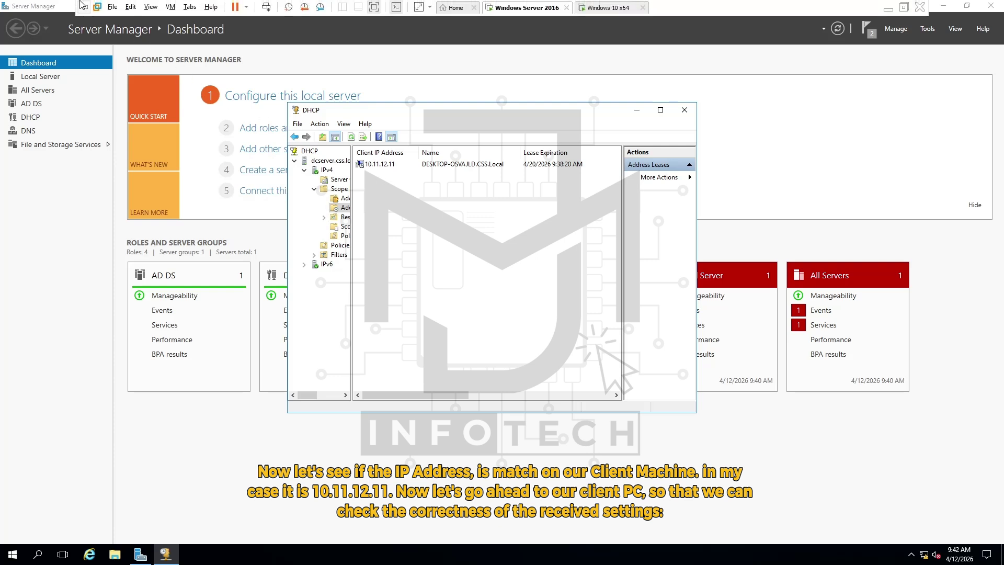
pyautogui.click(598, 9)
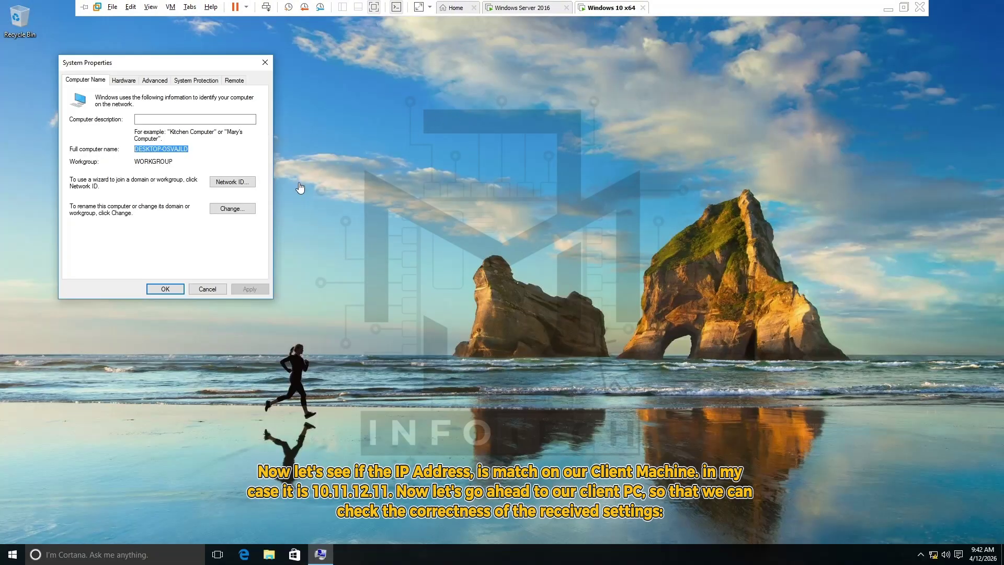
pyautogui.click(156, 290)
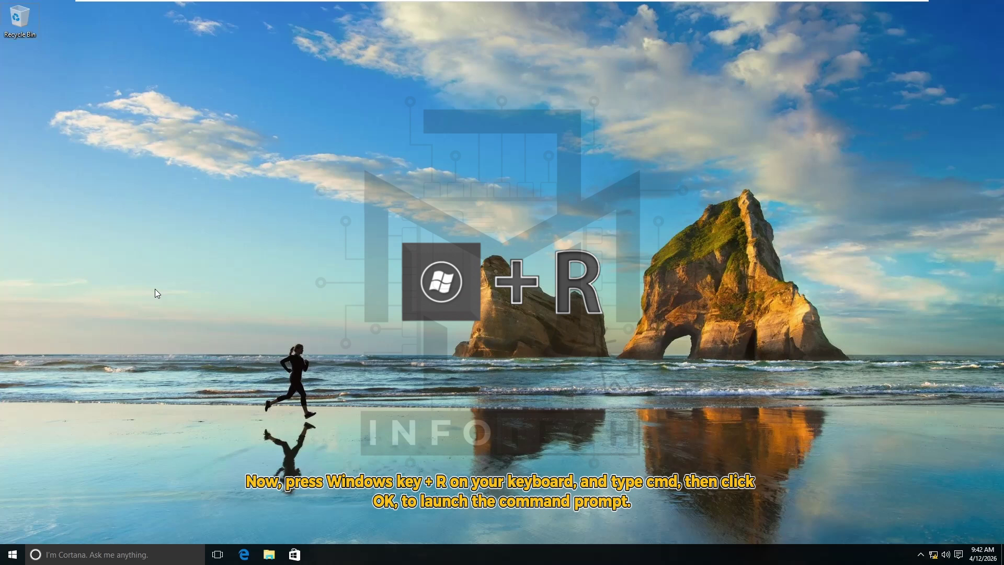
pyautogui.press('super+r')
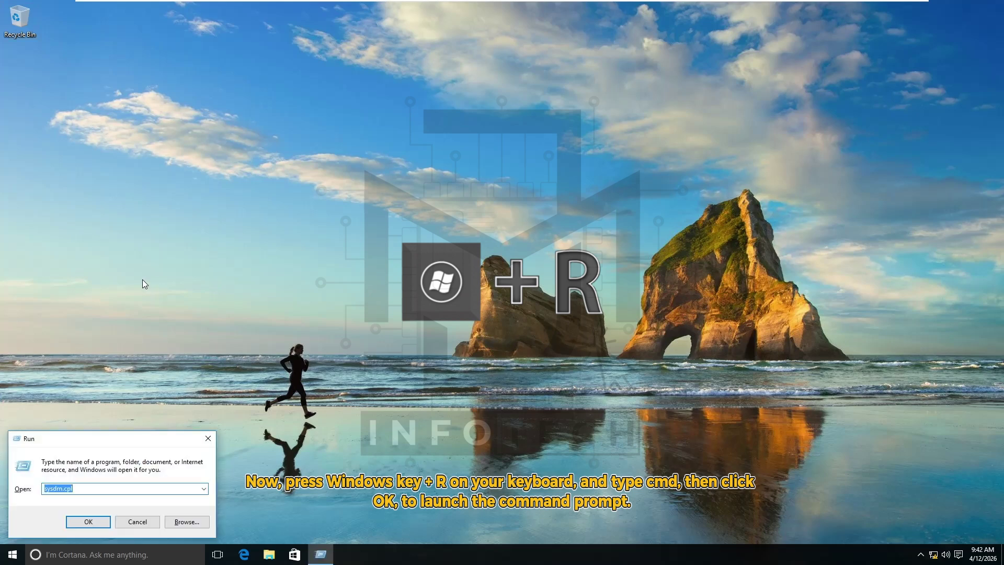
pyautogui.write('cmd')
pyautogui.press('Return')
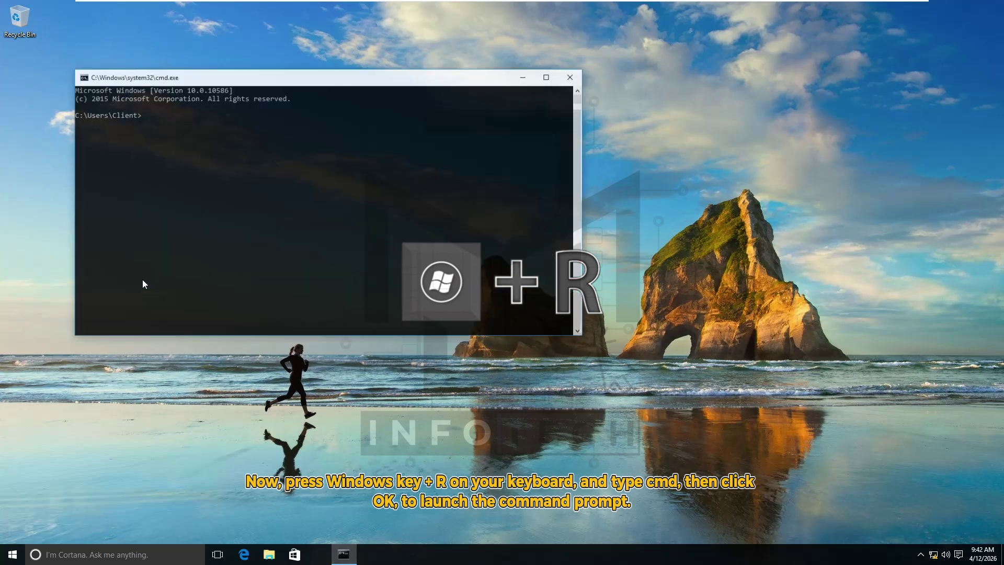
# Step: Run ipconfig on the client and compare its IPv4 address with the lease on the Windows Server 2016 machine
pyautogui.write('ip')
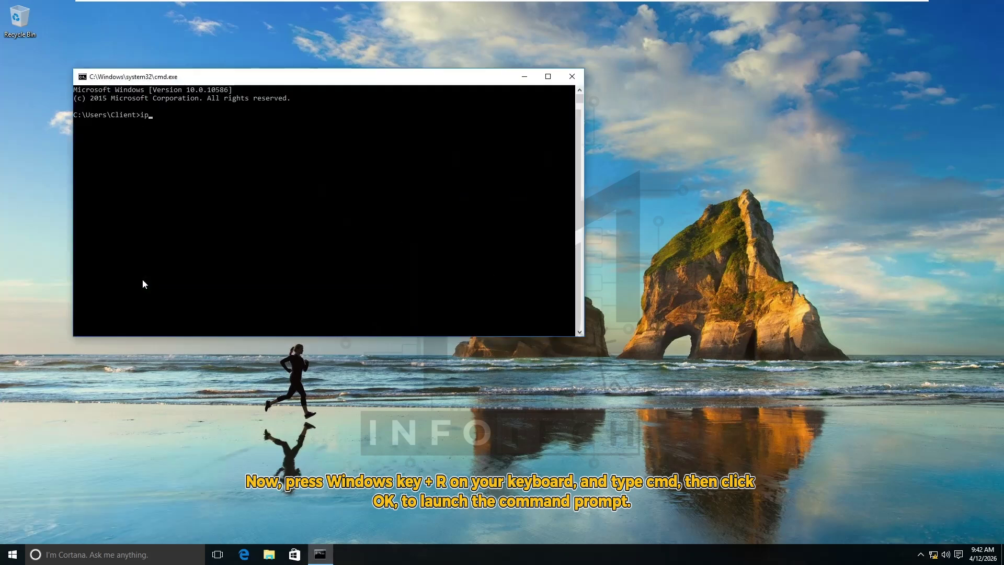
pyautogui.write('config')
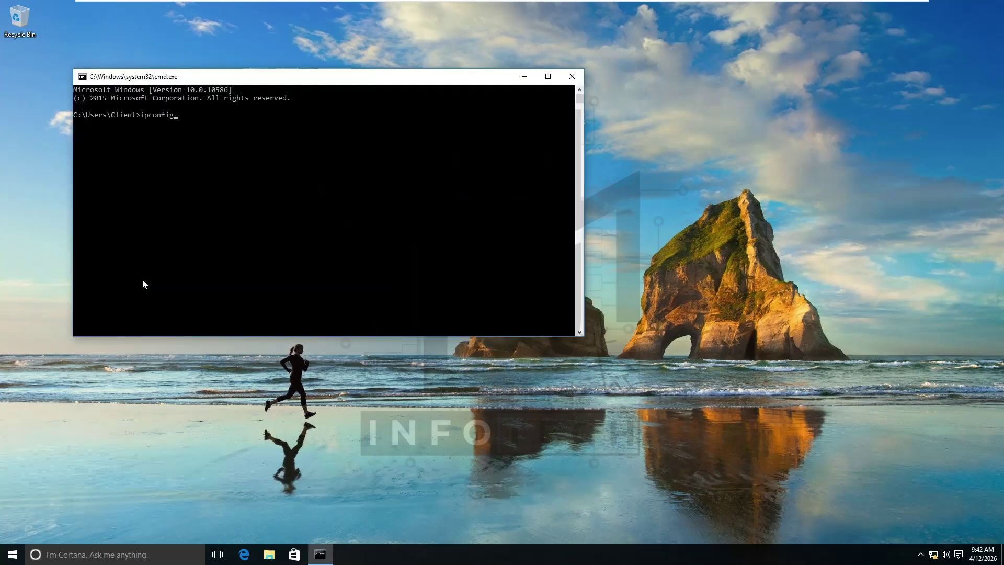
pyautogui.press('Return')
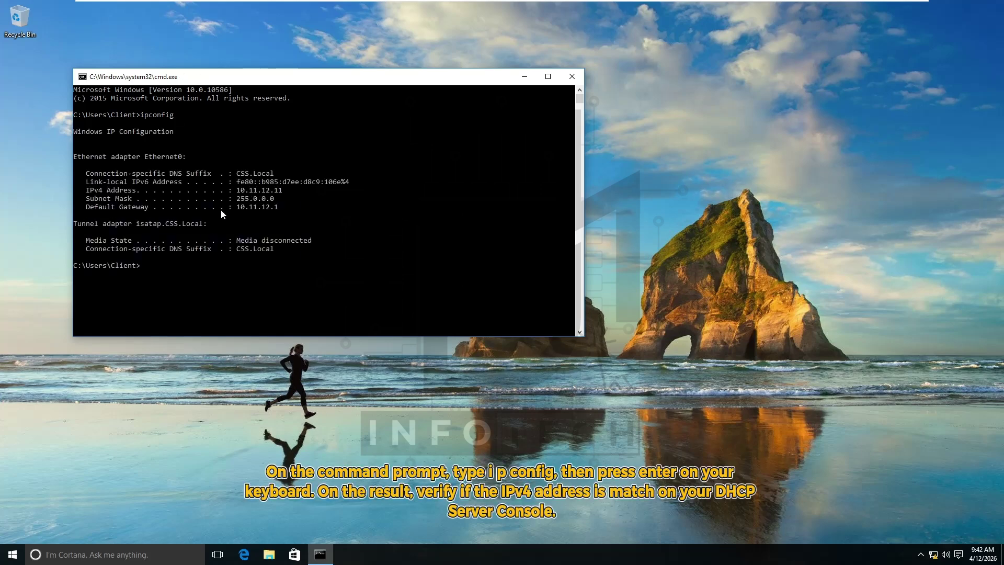
pyautogui.moveTo(237, 191); pyautogui.dragTo(280, 195)
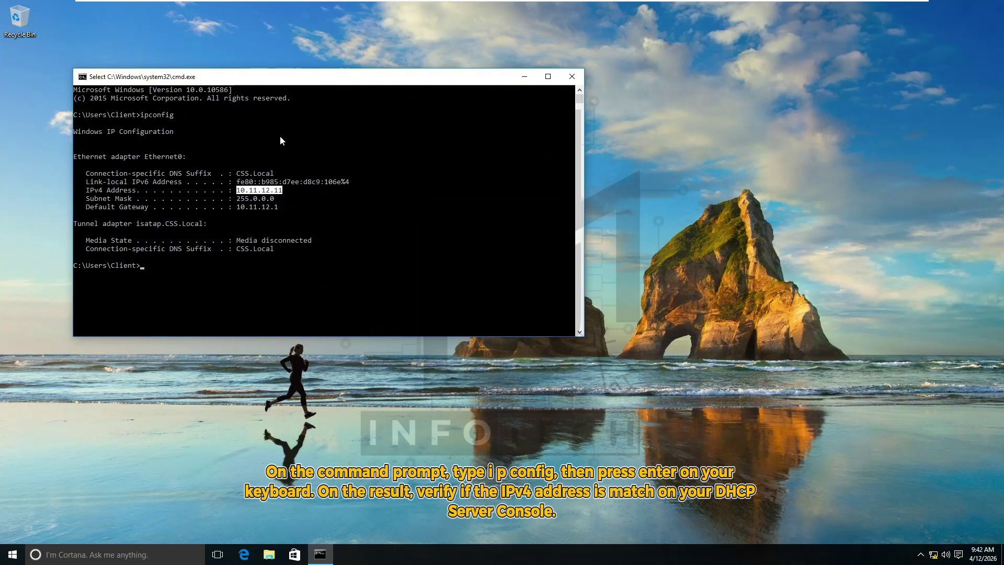
pyautogui.moveTo(83, 5)
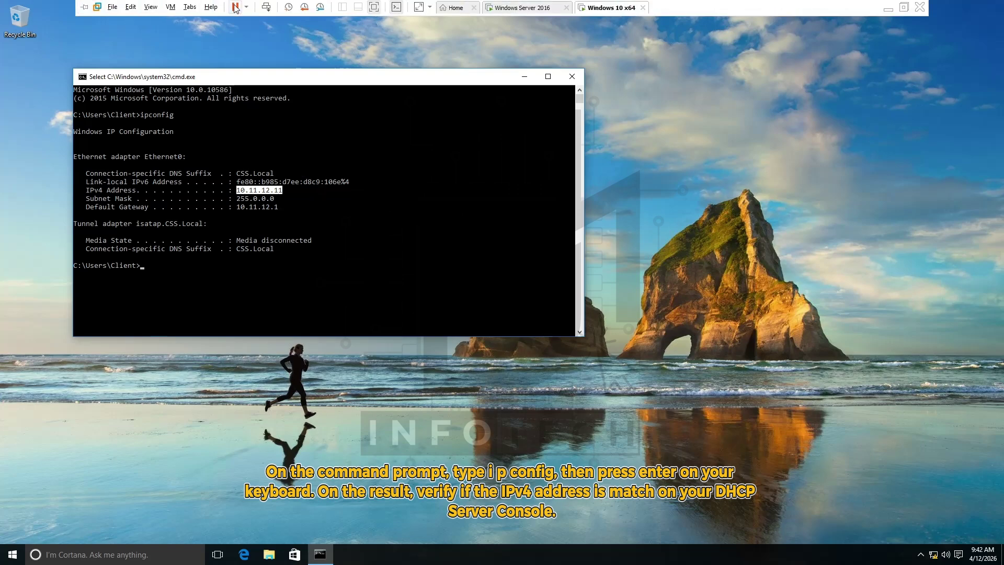
pyautogui.click(524, 10)
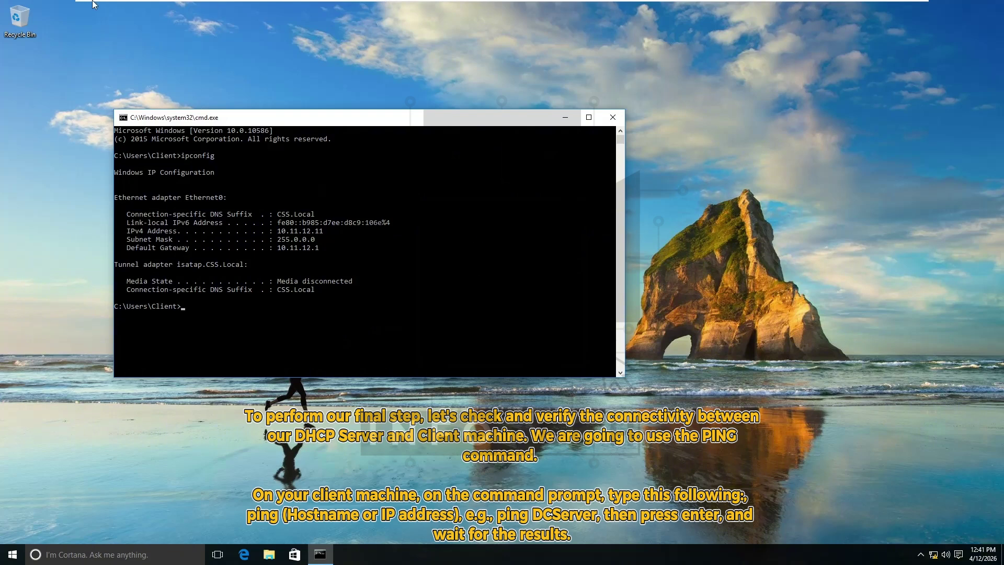
# Step: Test the client's connectivity to the DHCP server by running ping dcserver in its Command Prompt
pyautogui.moveTo(84, 3)
pyautogui.write('ping dcserver')
pyautogui.press('Return')
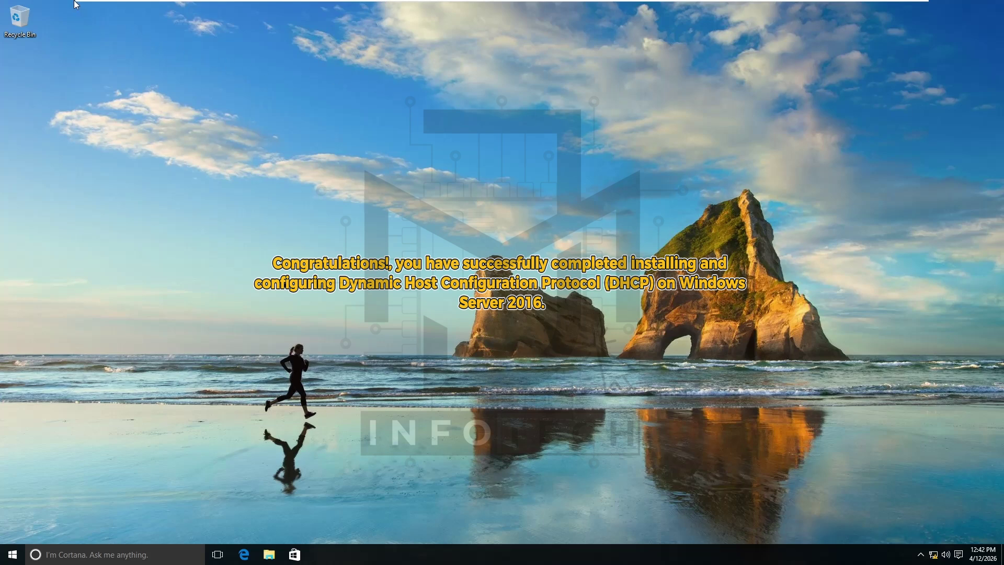
pyautogui.moveTo(81, 3)
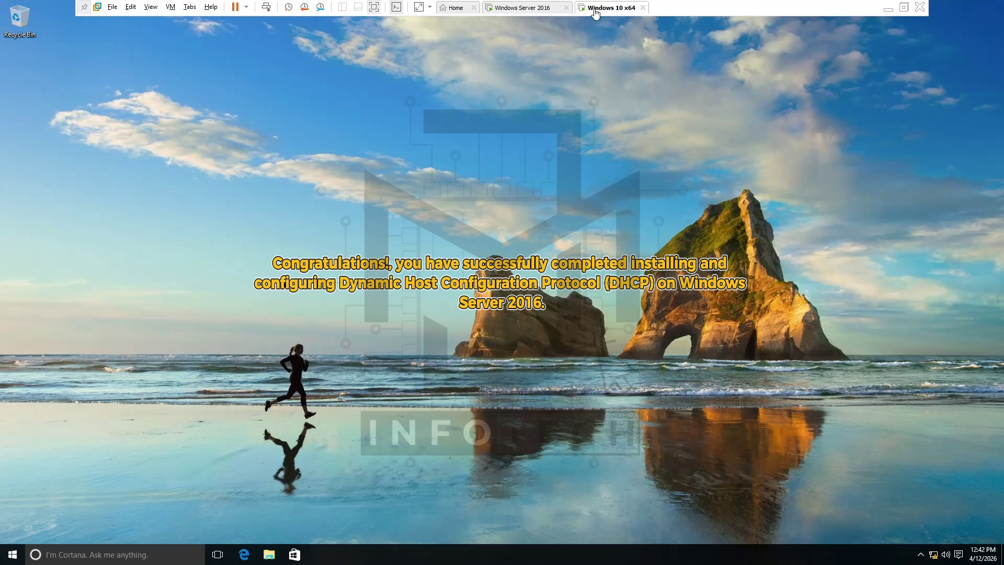